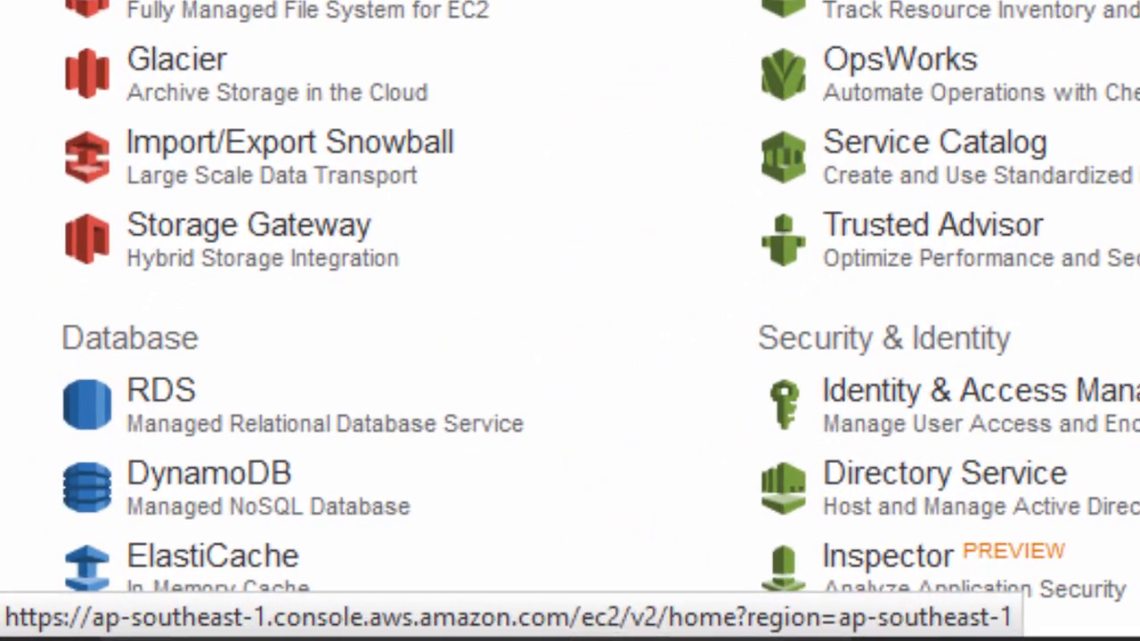
Step: Look through the AWS services offered in the console, from Compute down to Networking
scroll(467, 178, "down", 5)
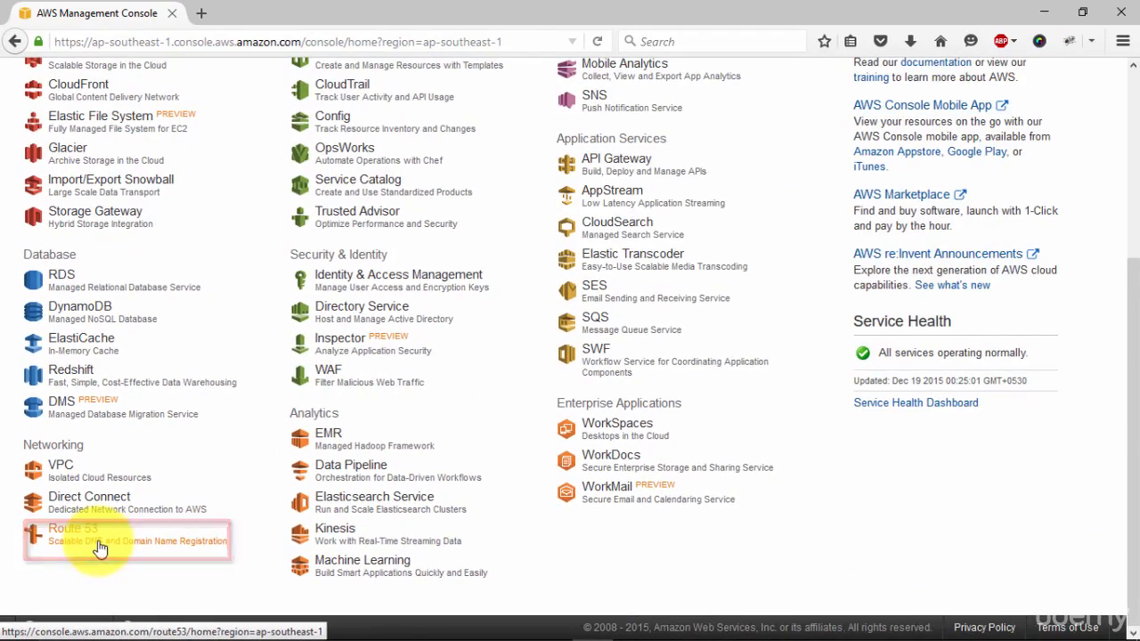
scroll(238, 423, "up", 5)
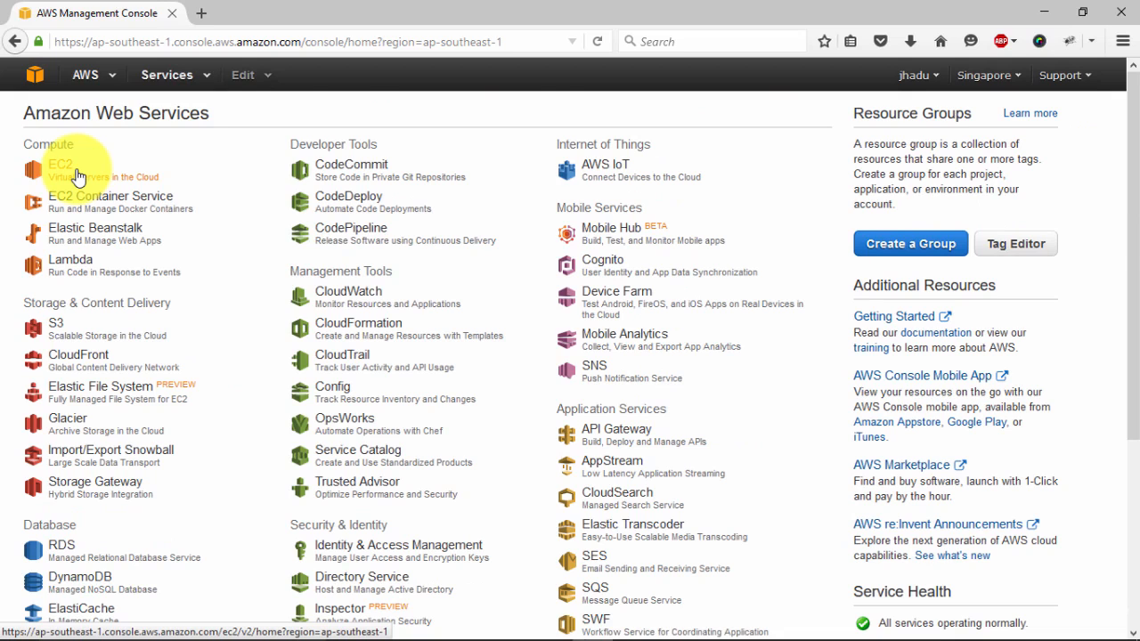
scroll(126, 467, "down", 3)
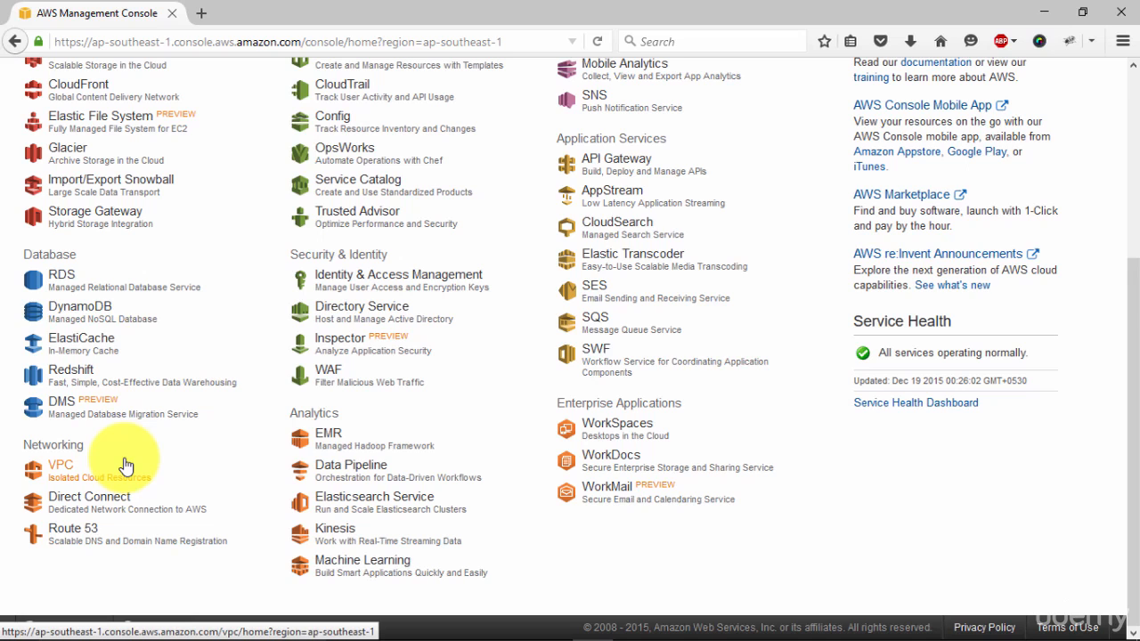
scroll(124, 466, "up", 3)
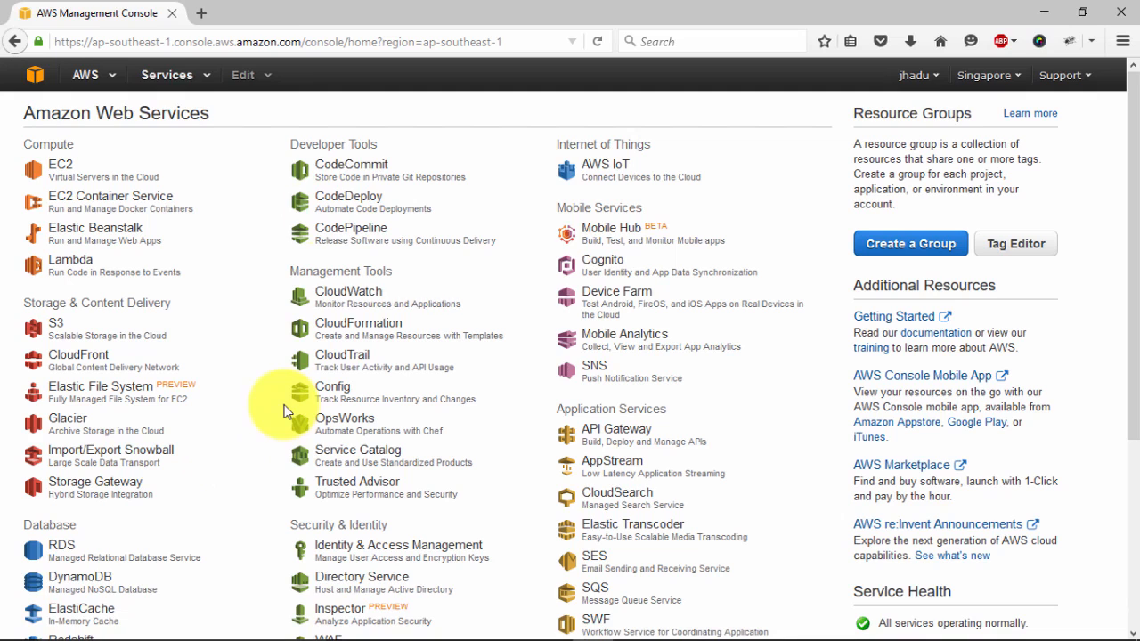
Step: Open the AWS Free Tier page at aws.amazon.com/free in a new browser tab
left_click(201, 12)
type("a")
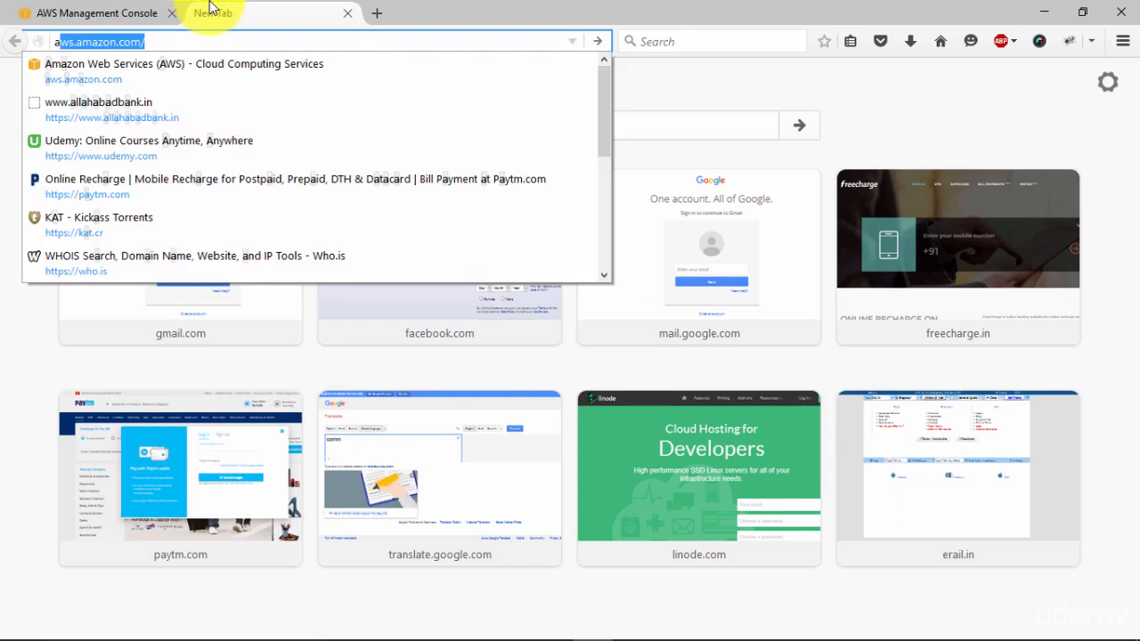
type("ws.")
key("Escape")
key("End")
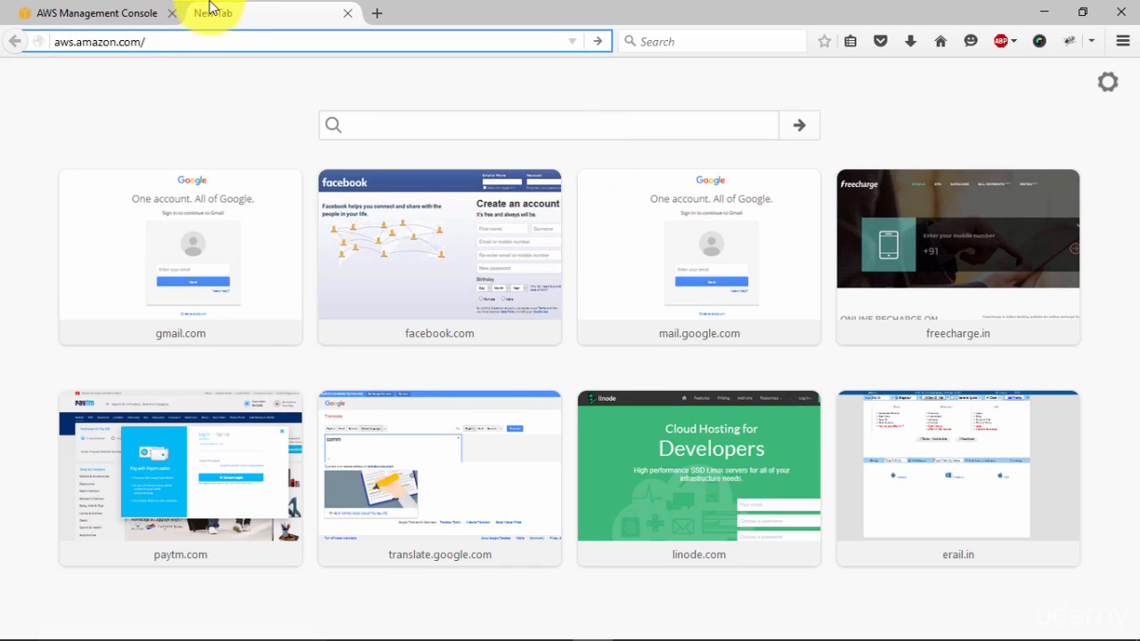
type("free")
key("Escape")
key("Return")
Step: Expand the Free Tier offer list to show all products
scroll(796, 294, "down", 3)
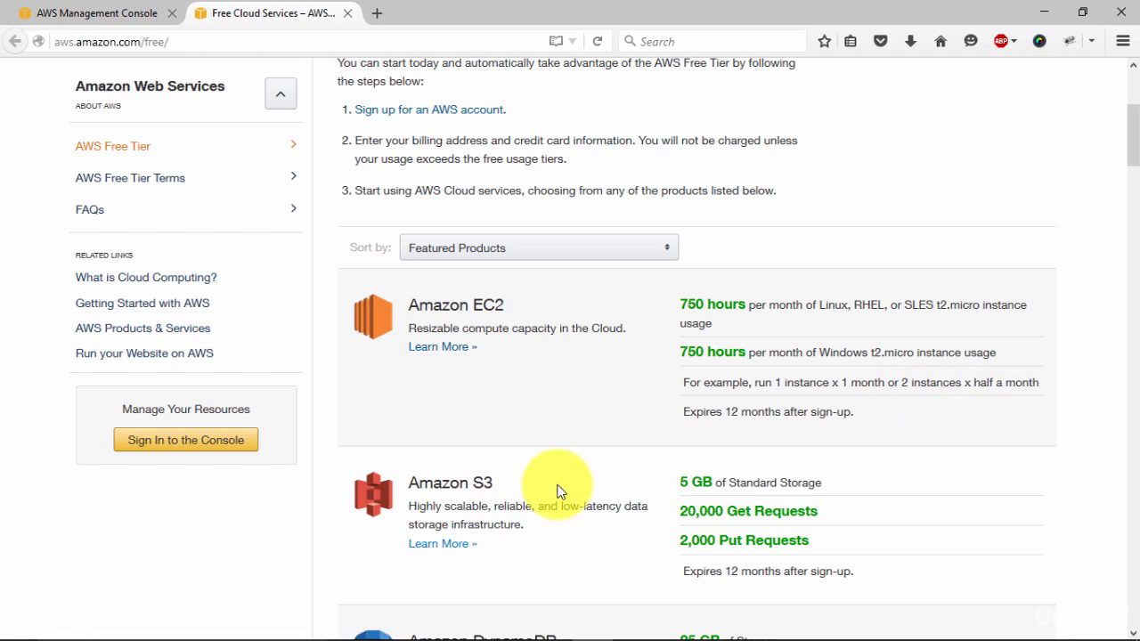
scroll(556, 492, "down", 5)
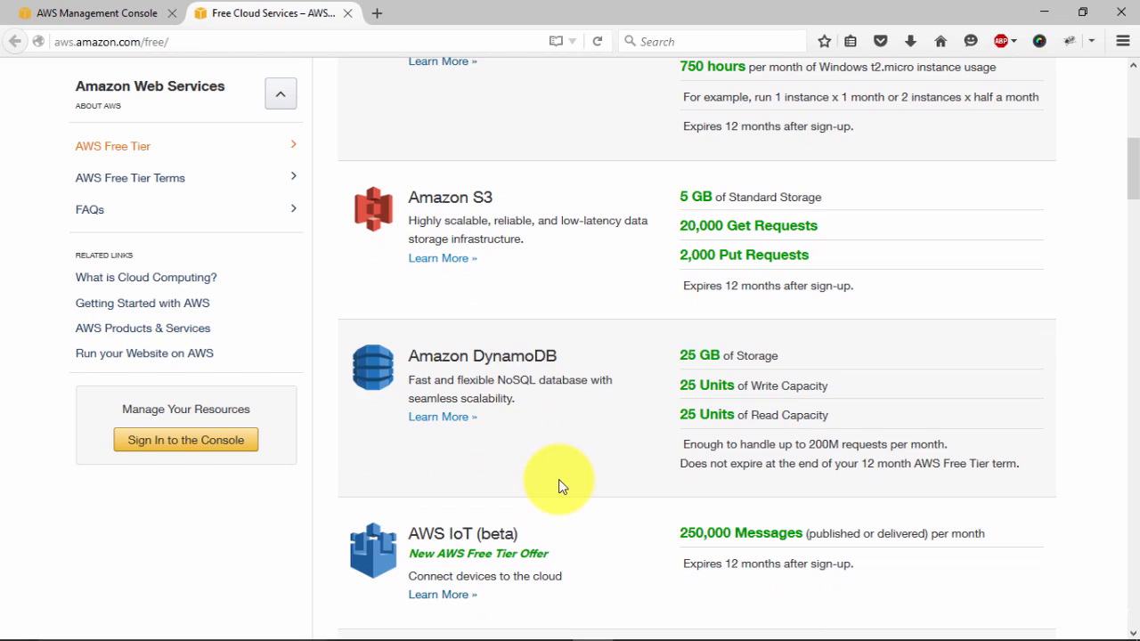
scroll(559, 485, "down", 4)
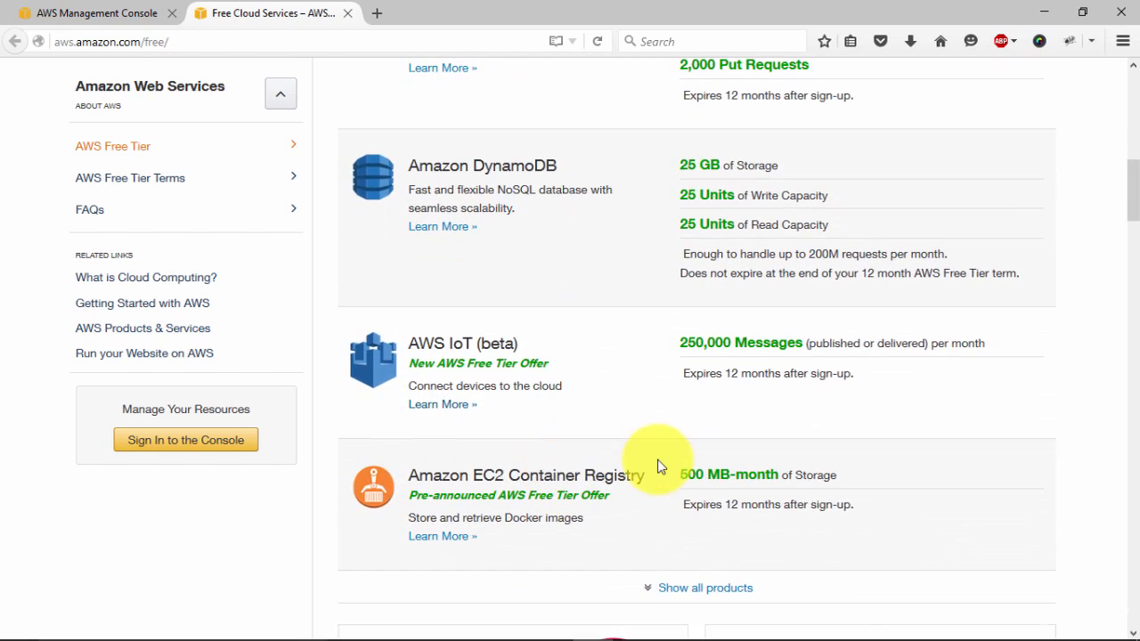
left_click(700, 399)
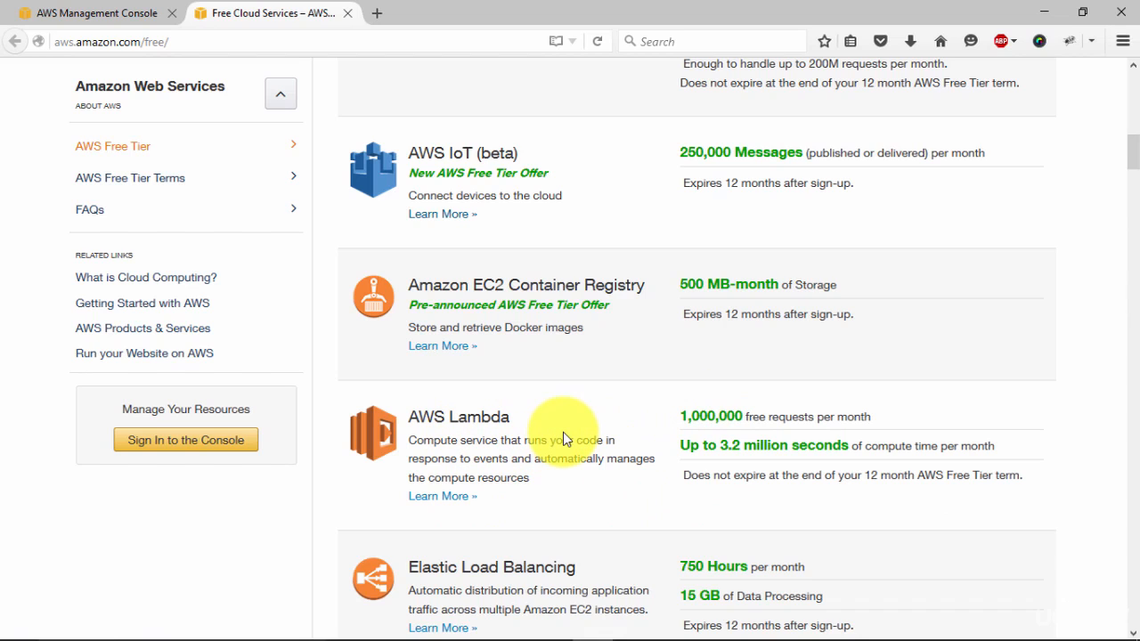
Step: Examine the free usage allowances and expiry terms of each product in the full Free Tier list
scroll(563, 435, "down", 6)
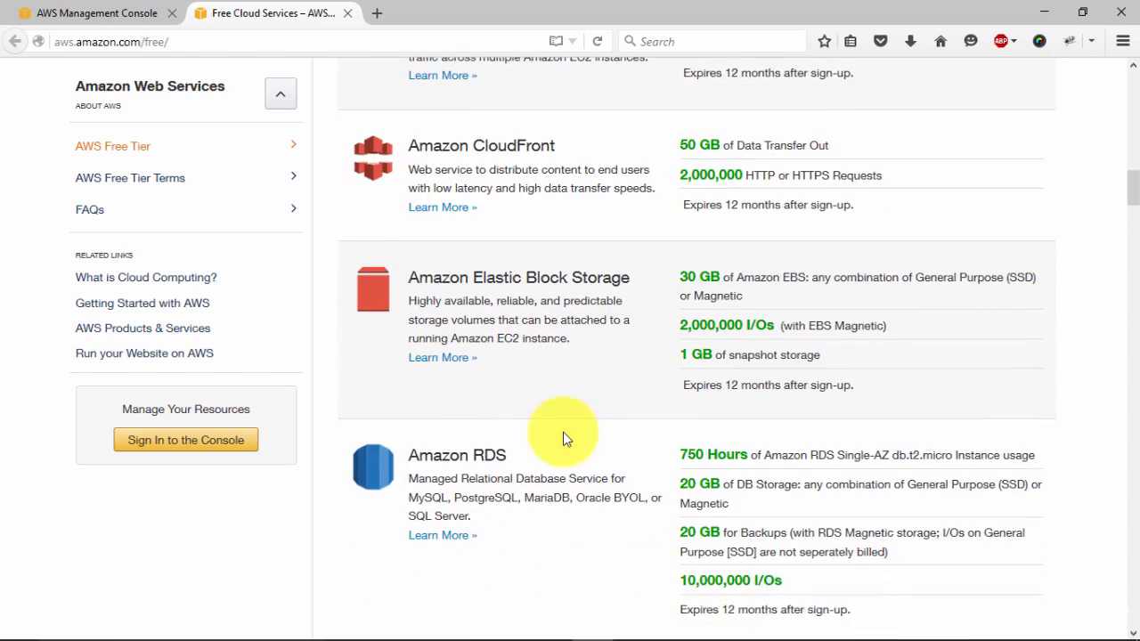
scroll(563, 436, "down", 5)
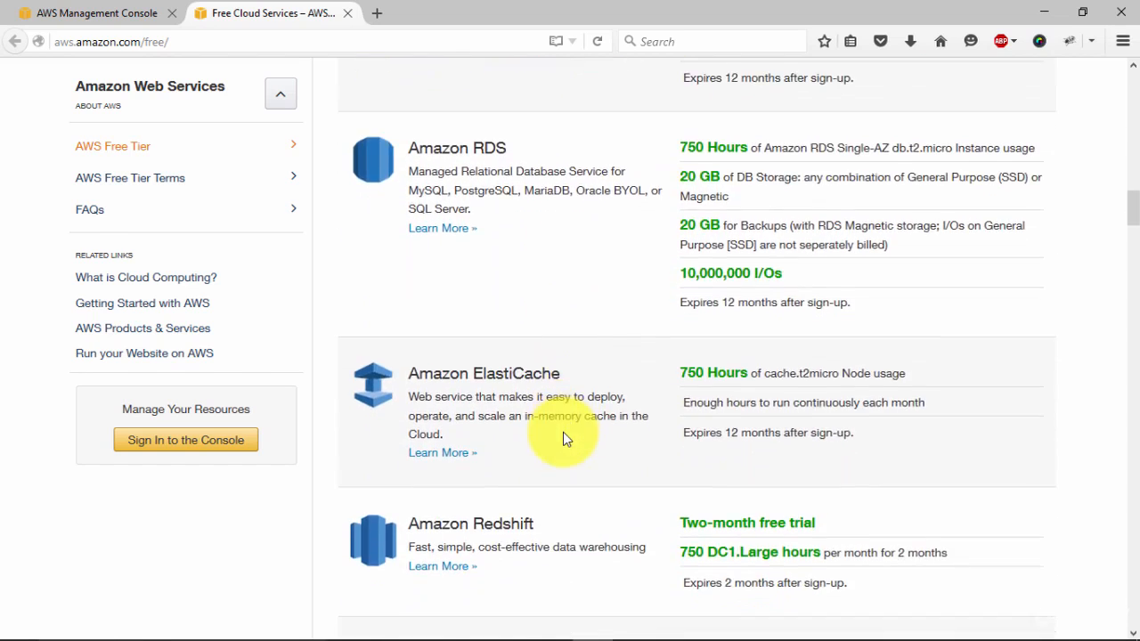
scroll(563, 436, "down", 6)
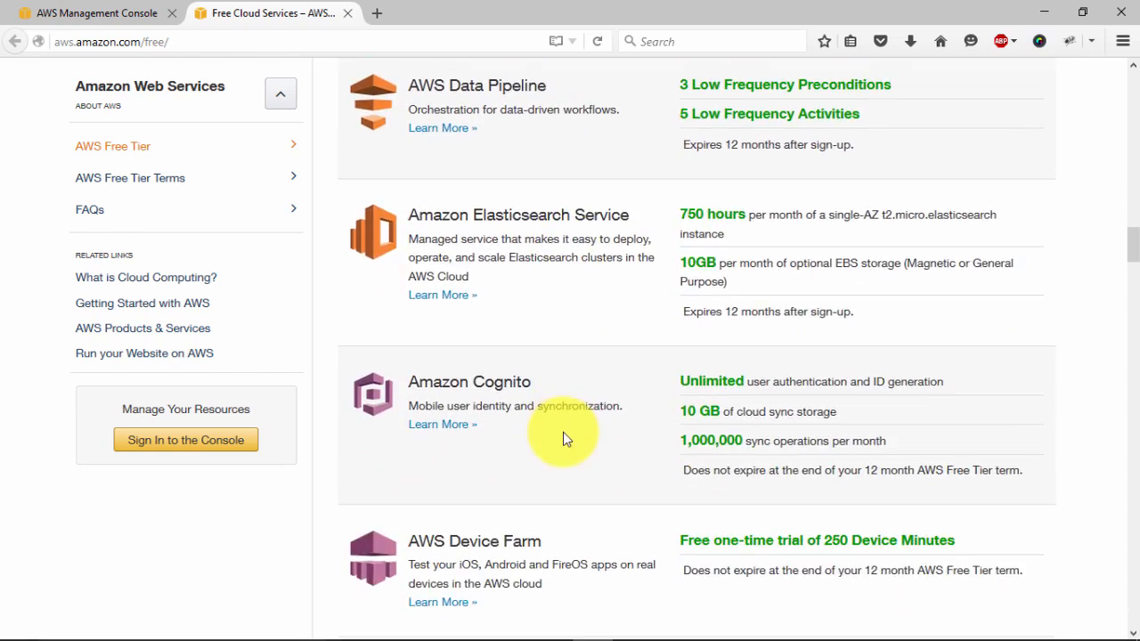
scroll(563, 432, "down", 9)
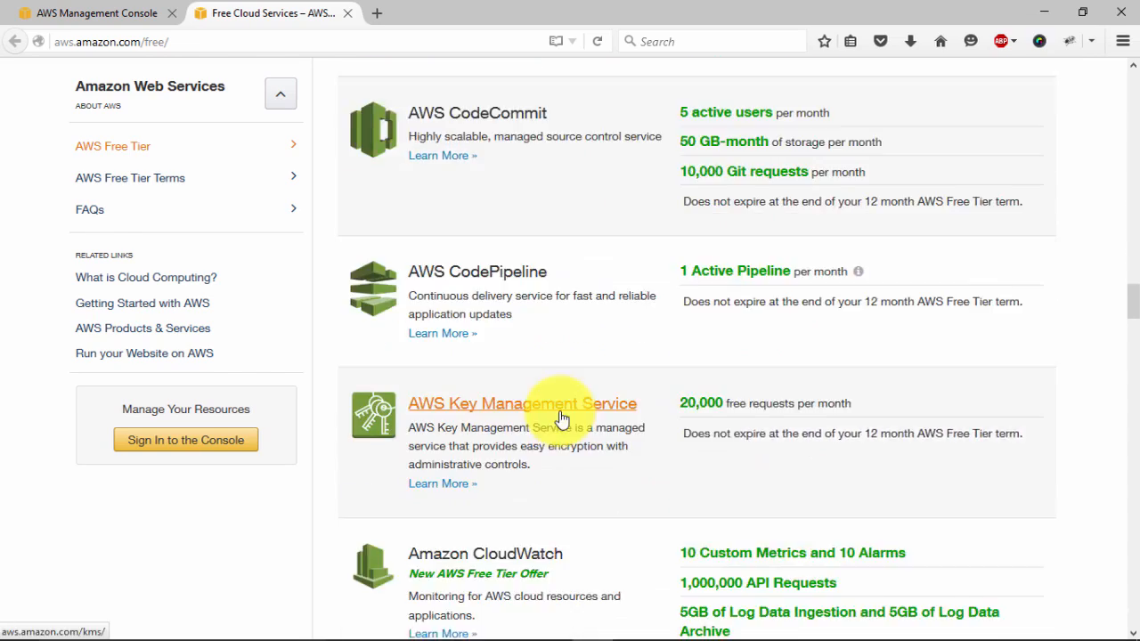
scroll(561, 405, "down", 9)
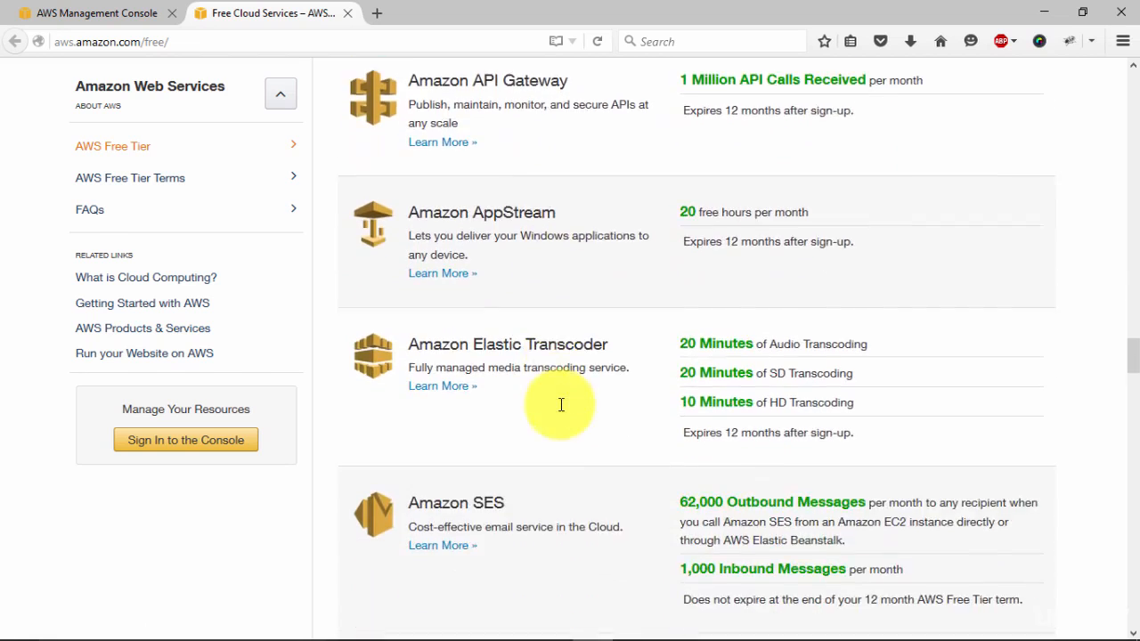
scroll(561, 405, "down", 6)
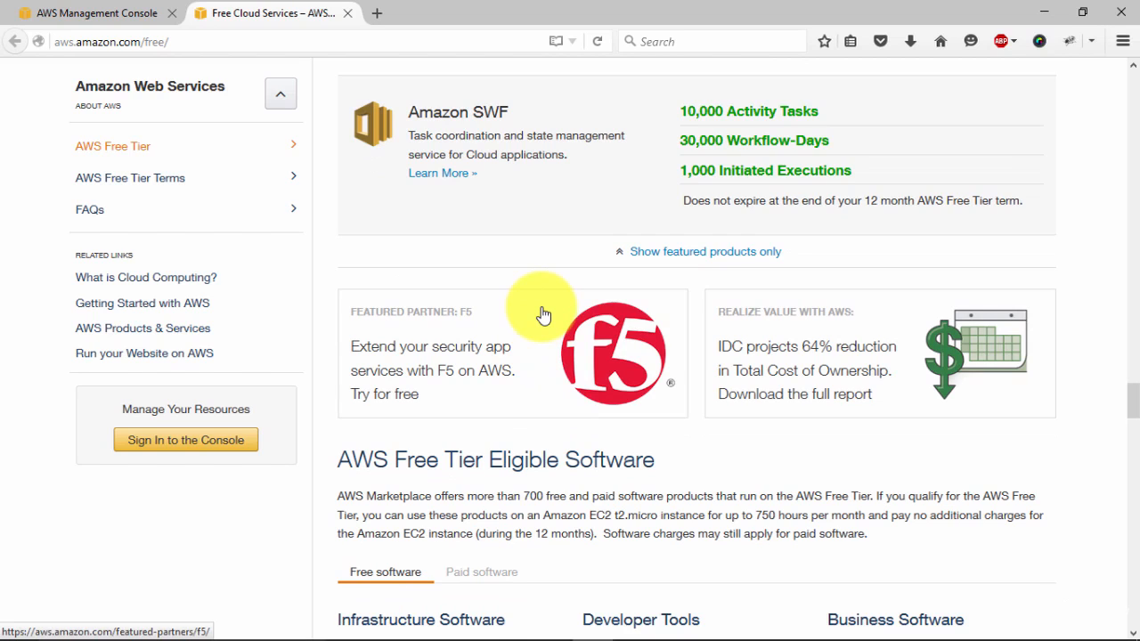
scroll(544, 316, "up", 15)
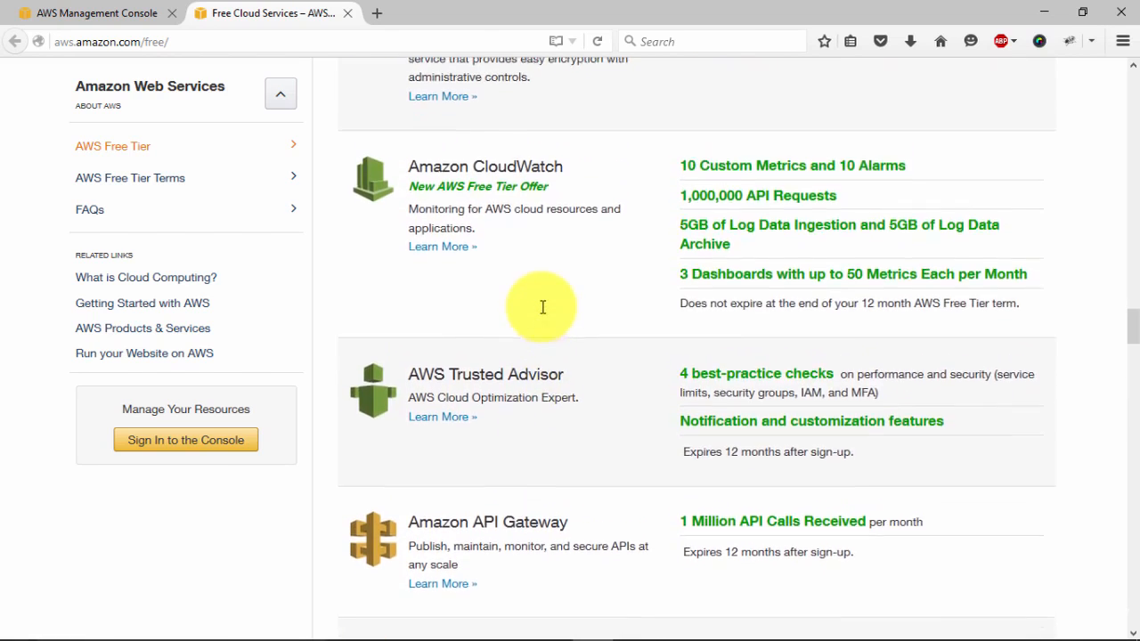
scroll(545, 314, "up", 10)
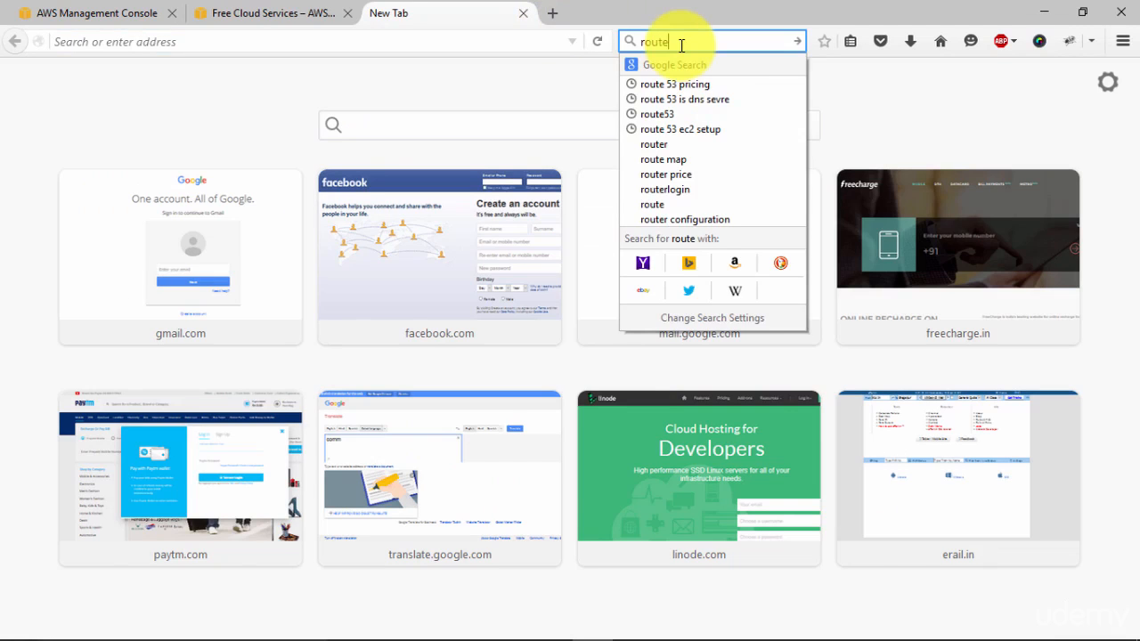
Step: Search the web for "route 53 pricing" in a new tab and open the Amazon Route 53 pricing page
key("Down")
key("Return")
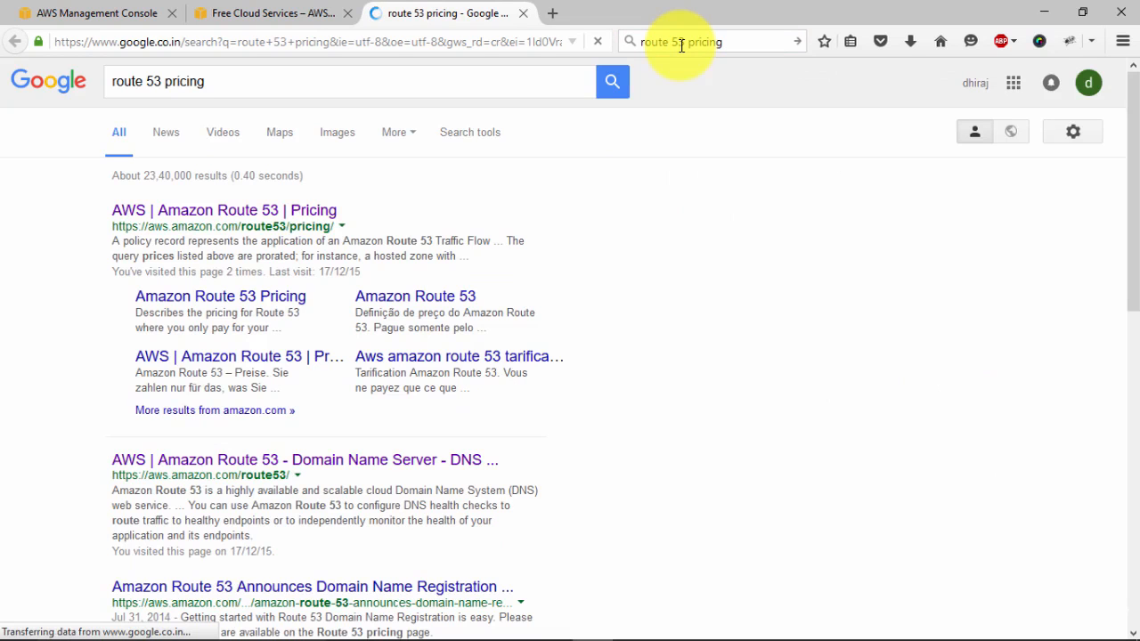
left_click(298, 212)
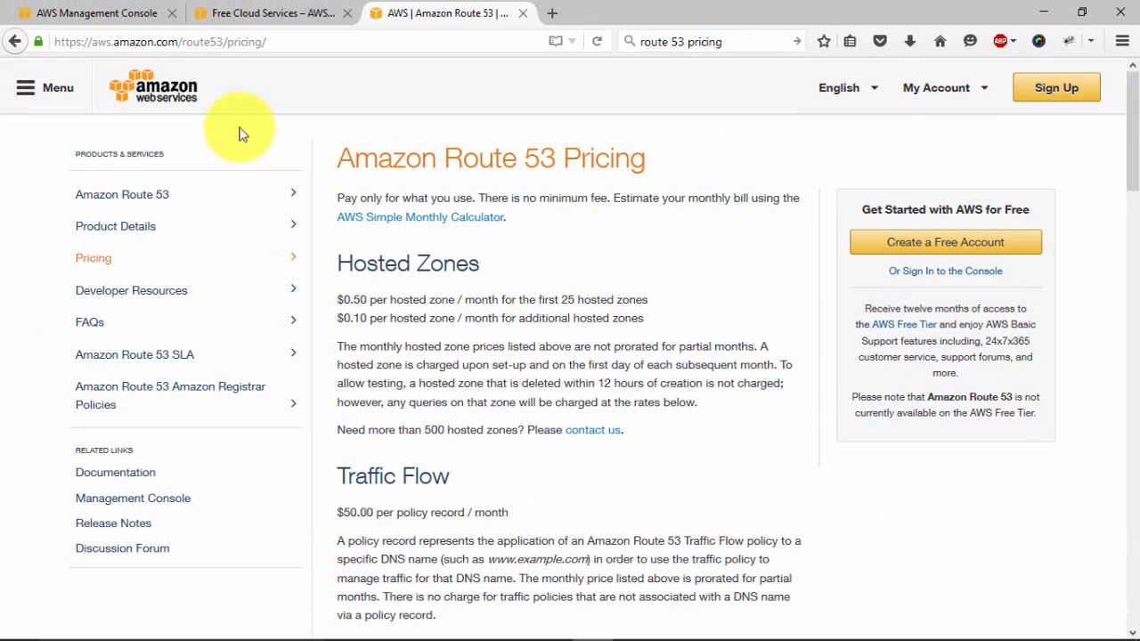
Step: Return to the AWS Management Console, open the EC2 service and start launching a new instance
left_click(114, 13)
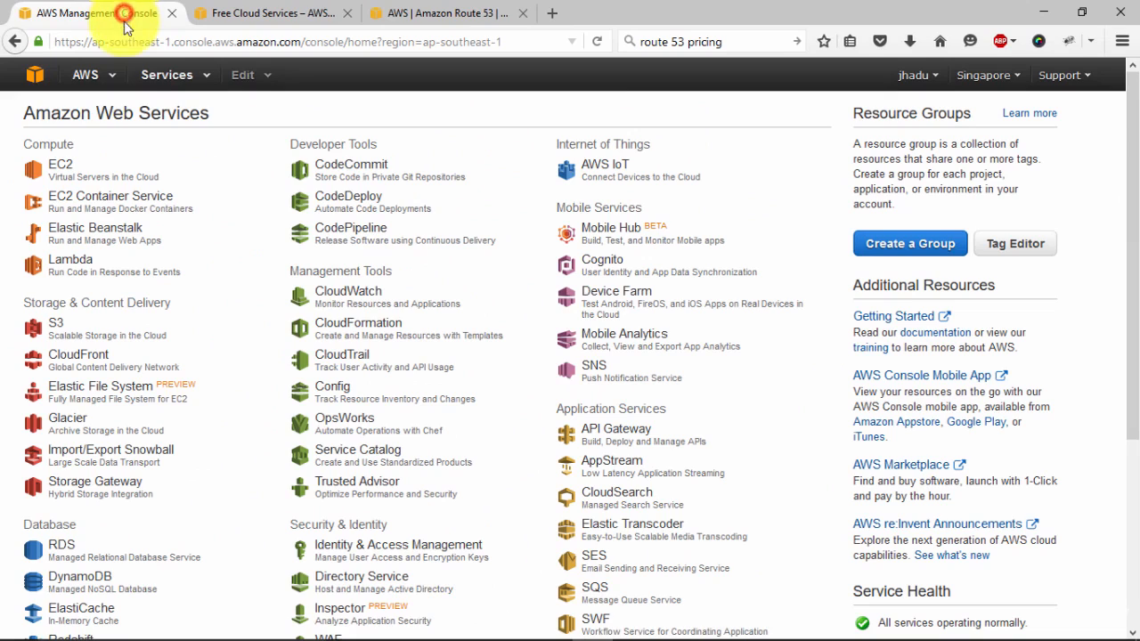
left_click(102, 174)
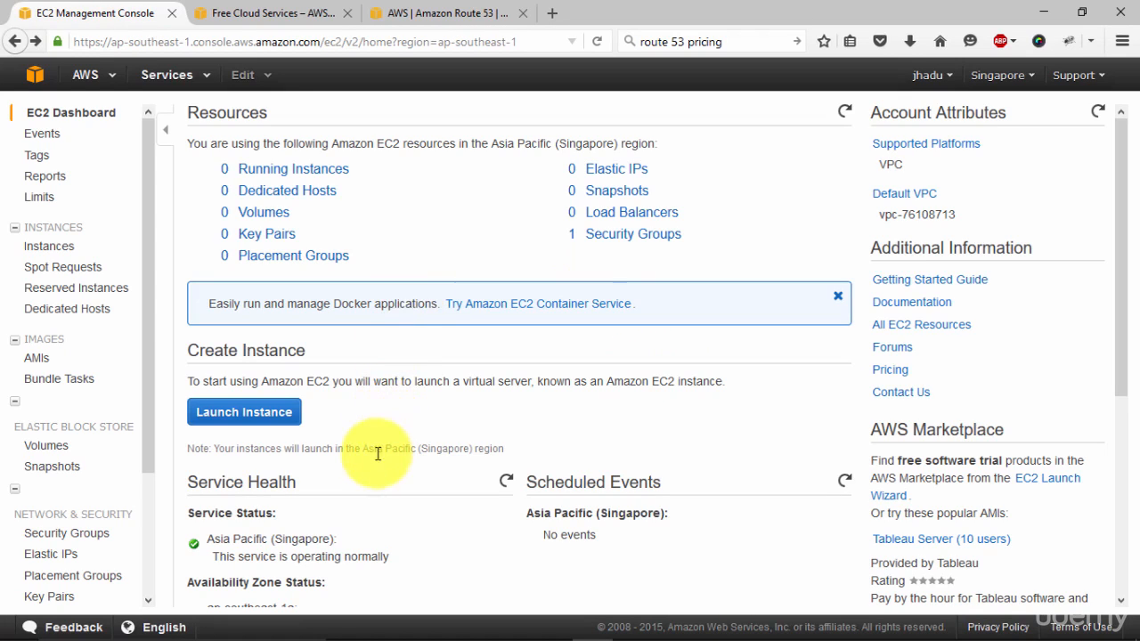
left_click(261, 414)
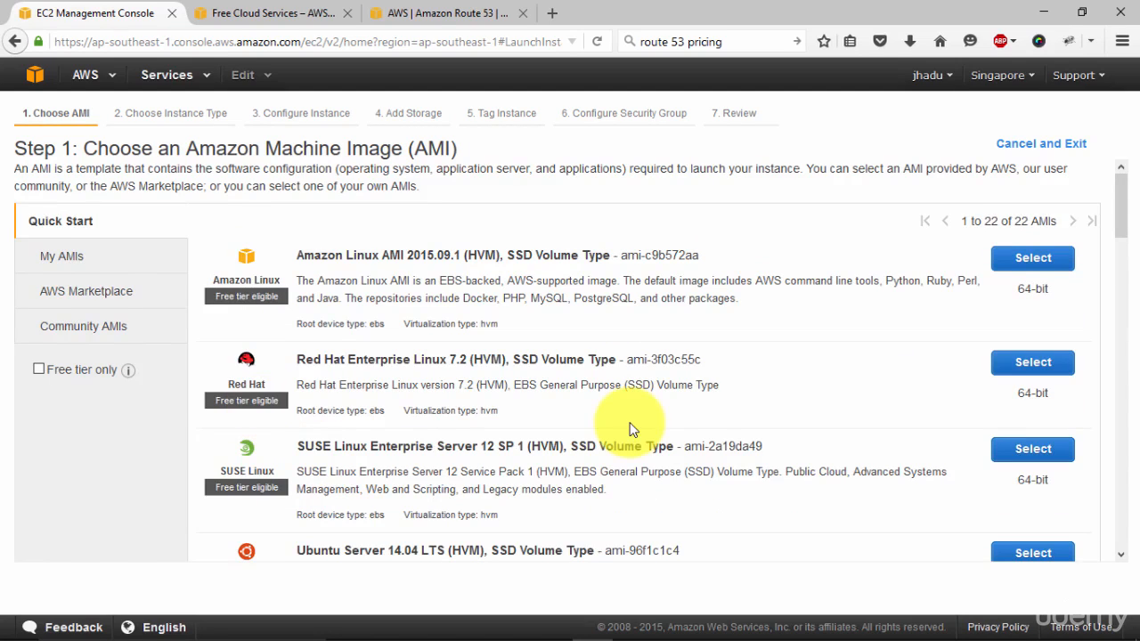
Step: Choose the Ubuntu Server 14.04 LTS (HVM), SSD Volume Type image for the instance
scroll(629, 429, "down", 2)
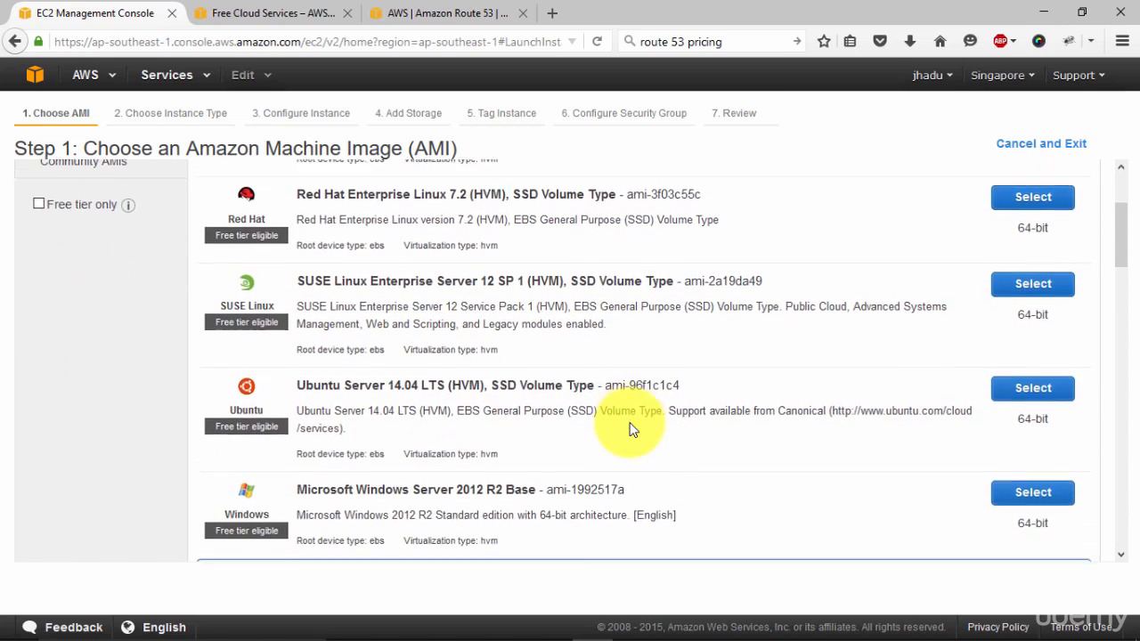
scroll(629, 429, "down", 5)
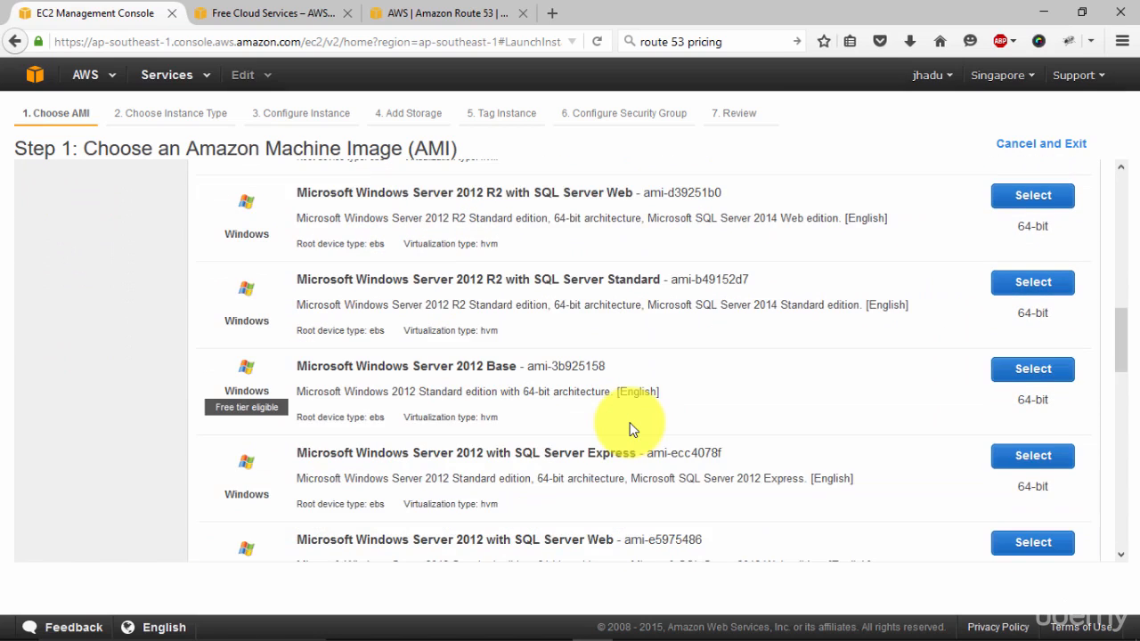
scroll(629, 429, "down", 3)
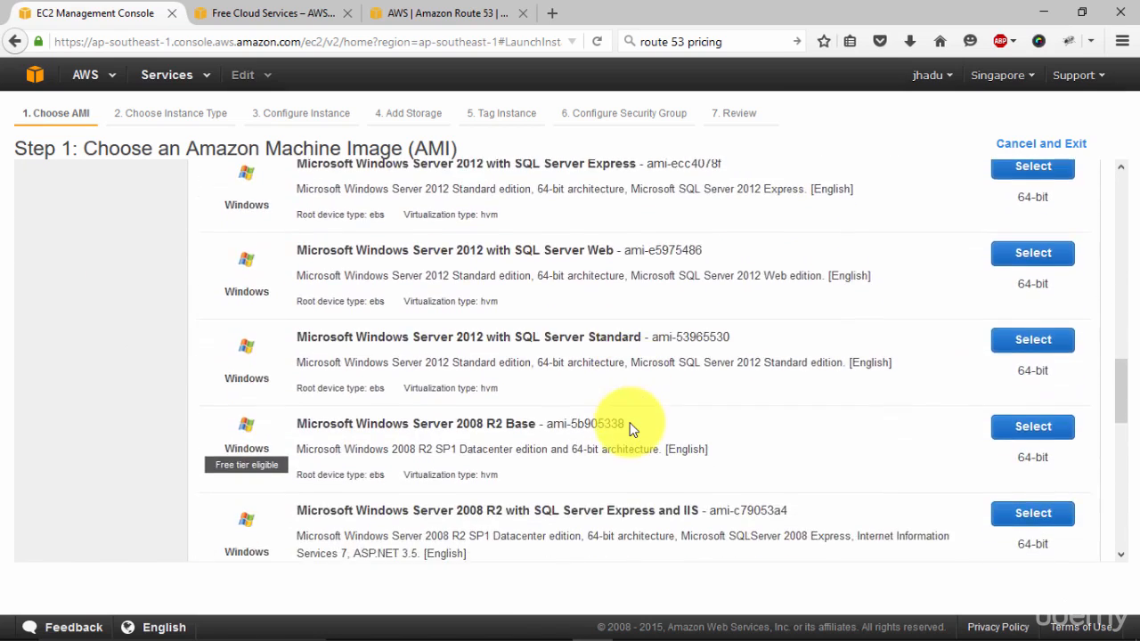
scroll(630, 424, "up", 8)
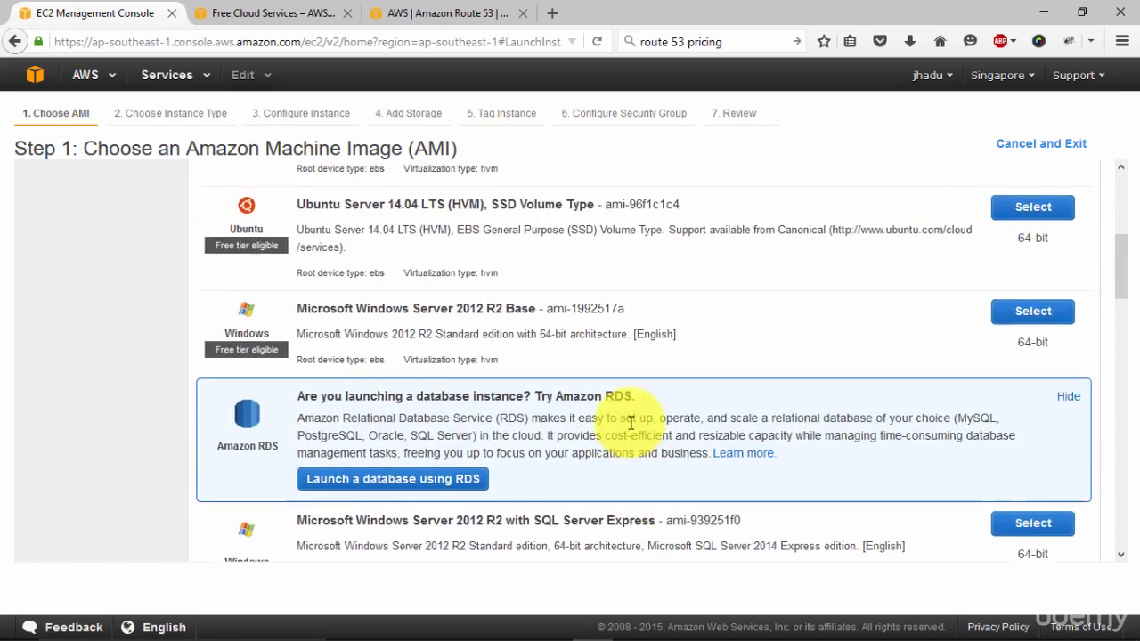
scroll(630, 424, "up", 1)
scroll(629, 427, "down", 1)
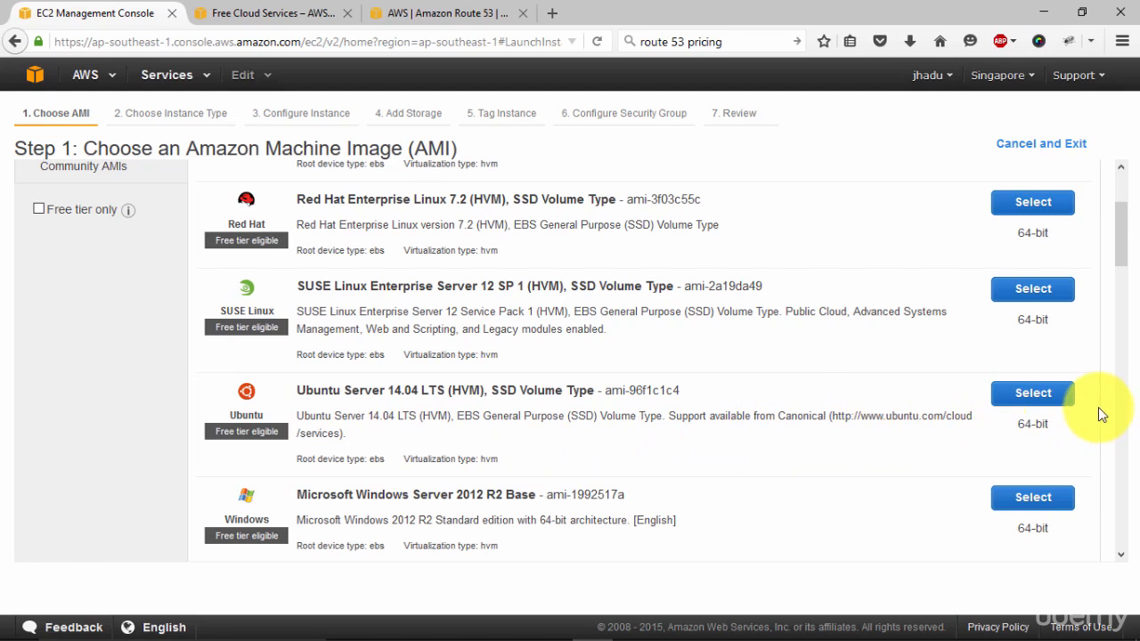
left_click(1031, 400)
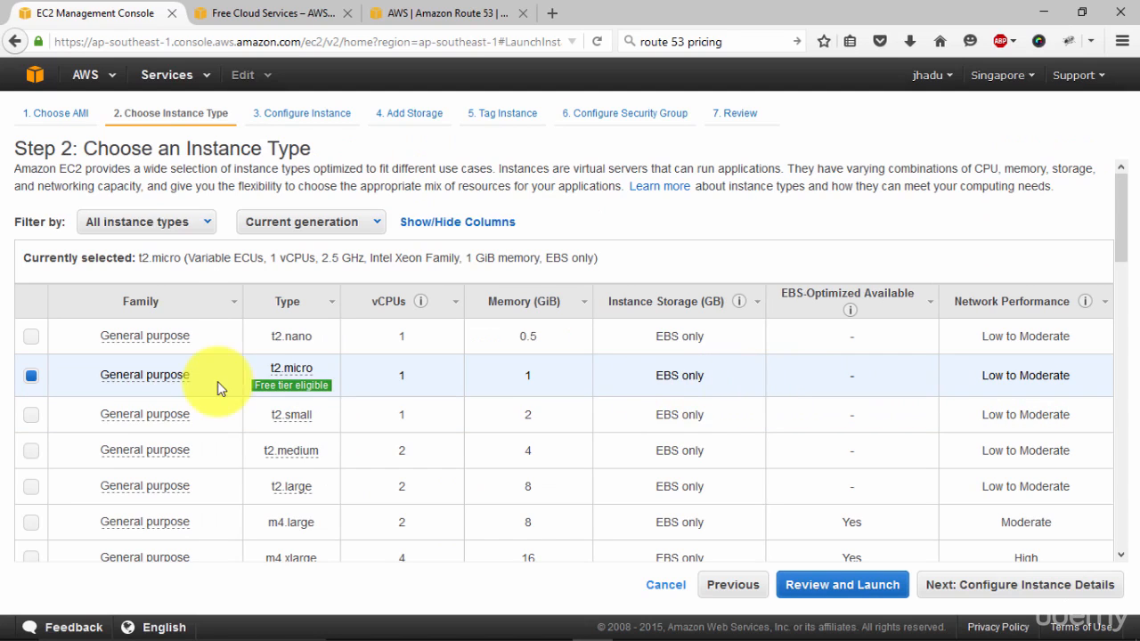
Step: Accept the t2.micro instance type and the default details with 1 instance, and proceed to the storage settings
mouse_move(267, 387)
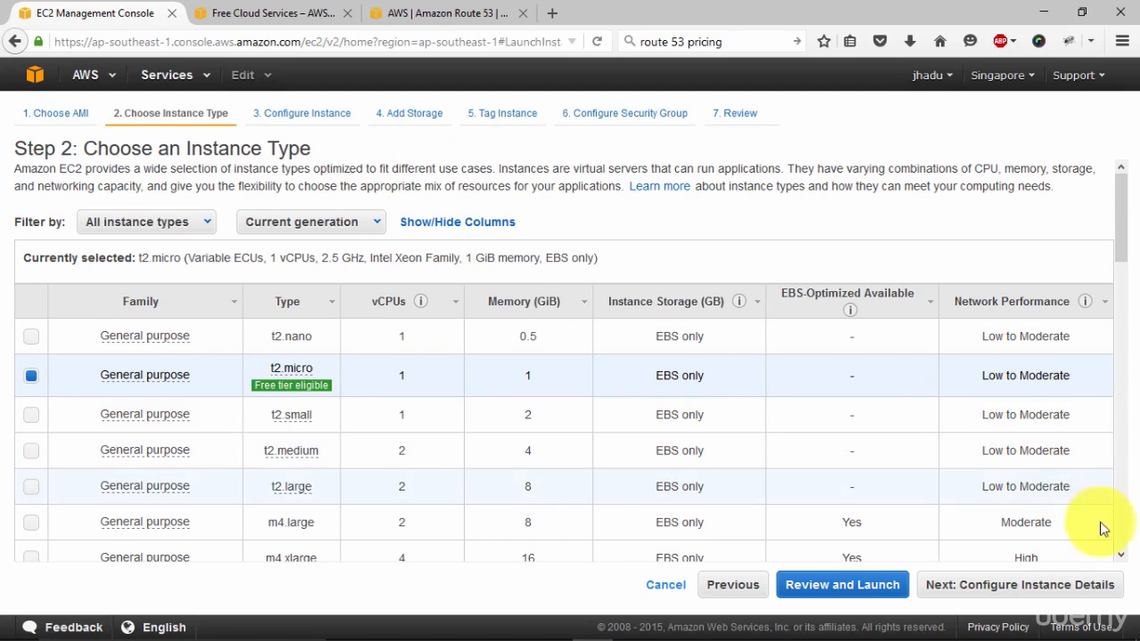
left_click(1097, 583)
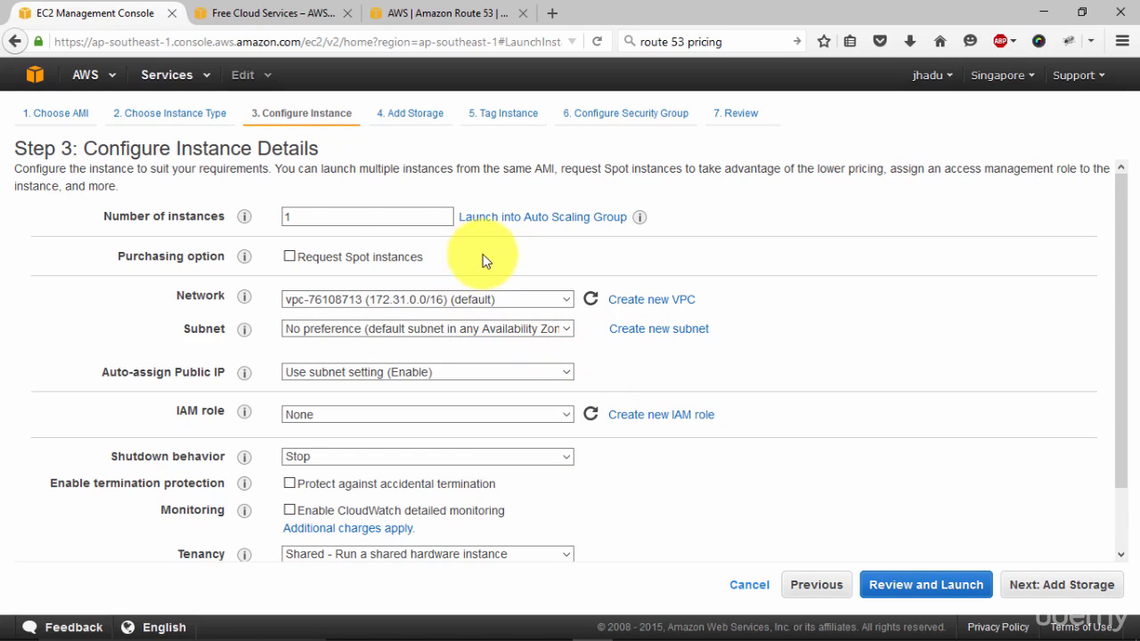
double_click(317, 218)
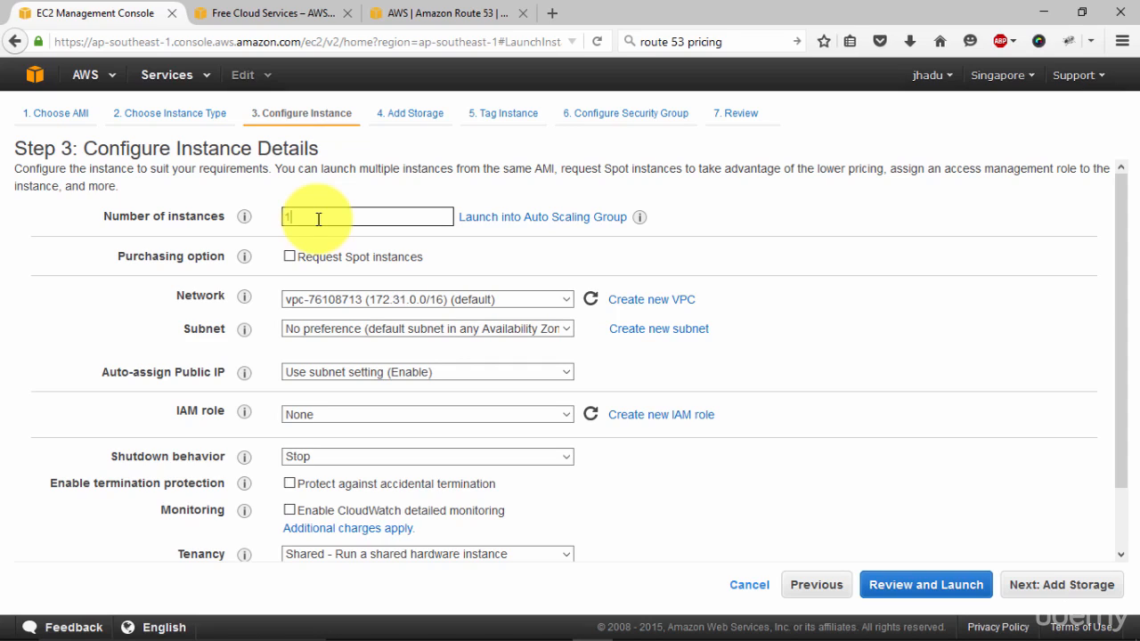
left_click(712, 431)
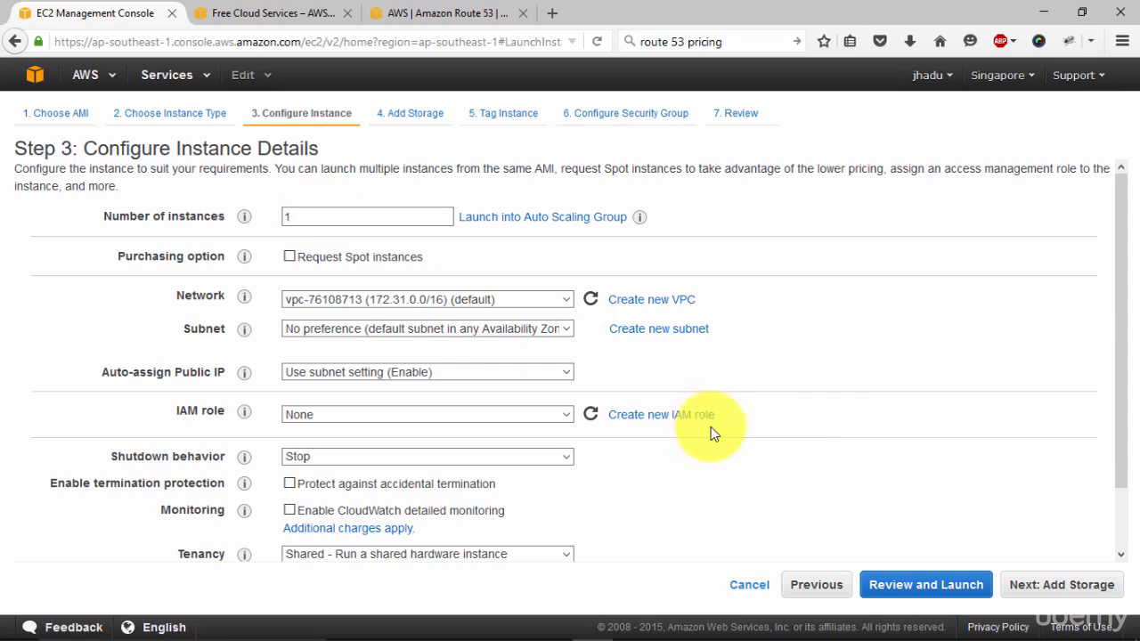
left_click(1062, 587)
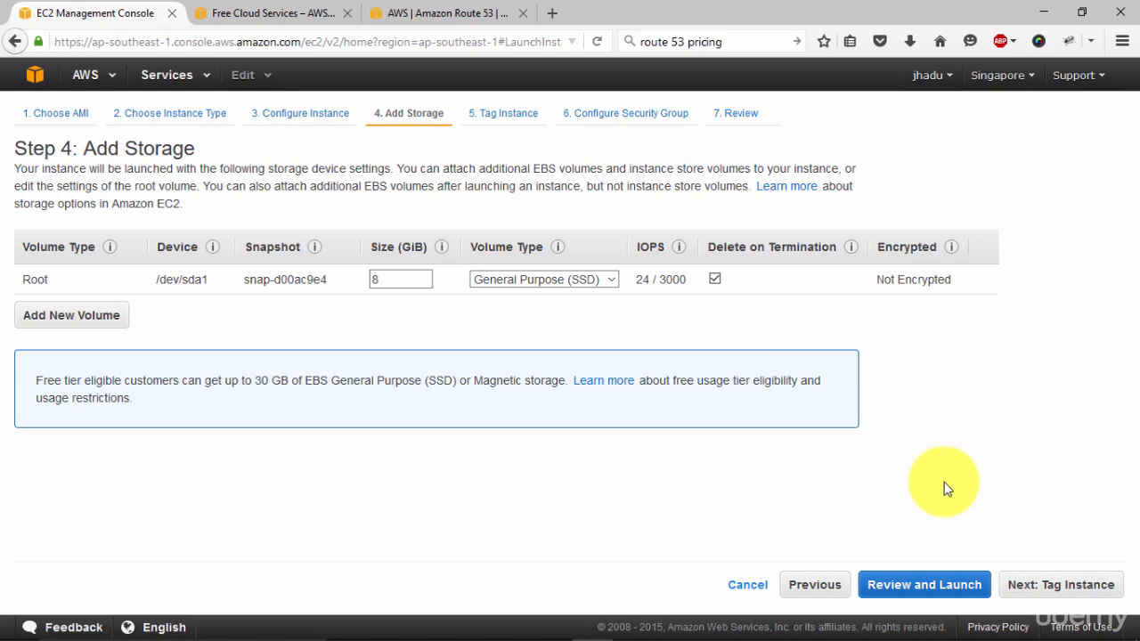
Step: Set the root volume size to 30 GiB and the instance tag's key to abc, continuing to the security group settings
left_click(401, 287)
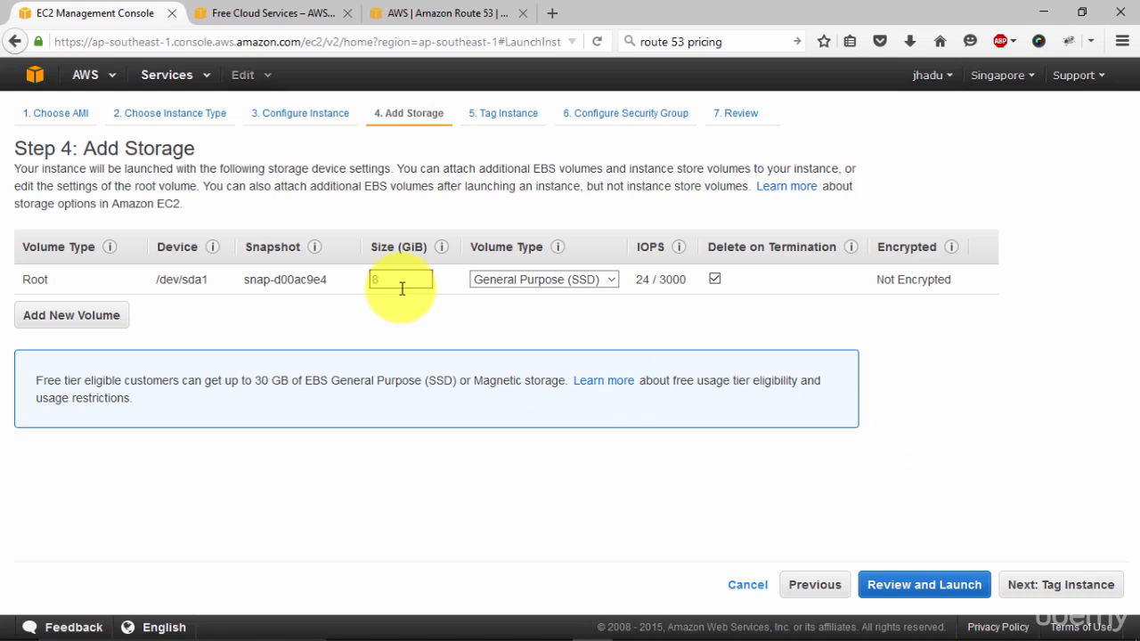
type("30")
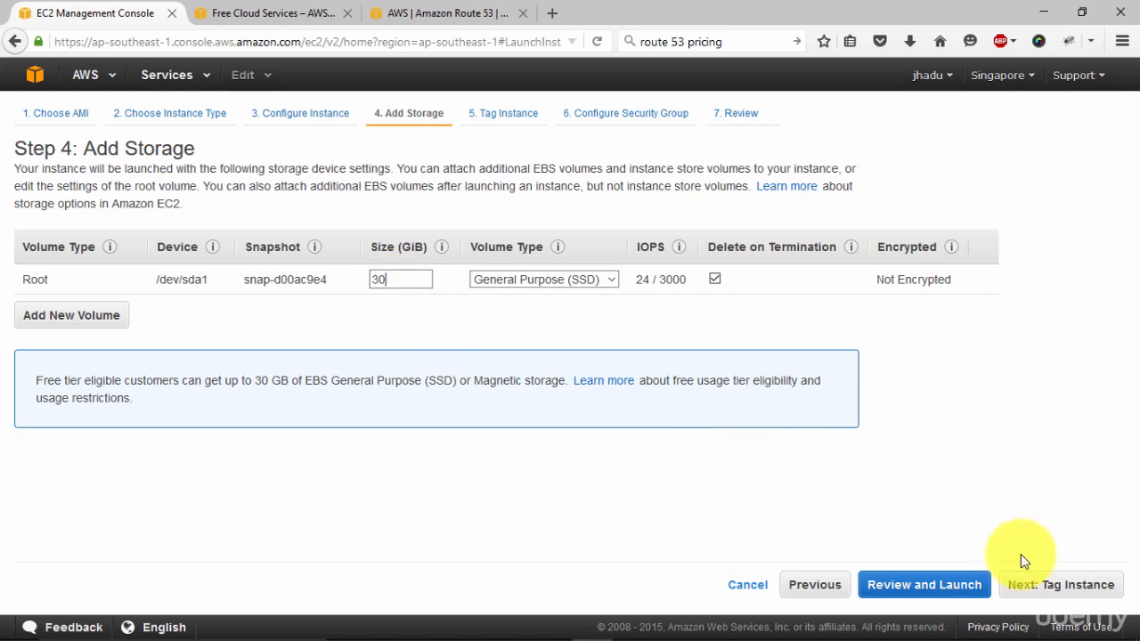
left_click(1040, 584)
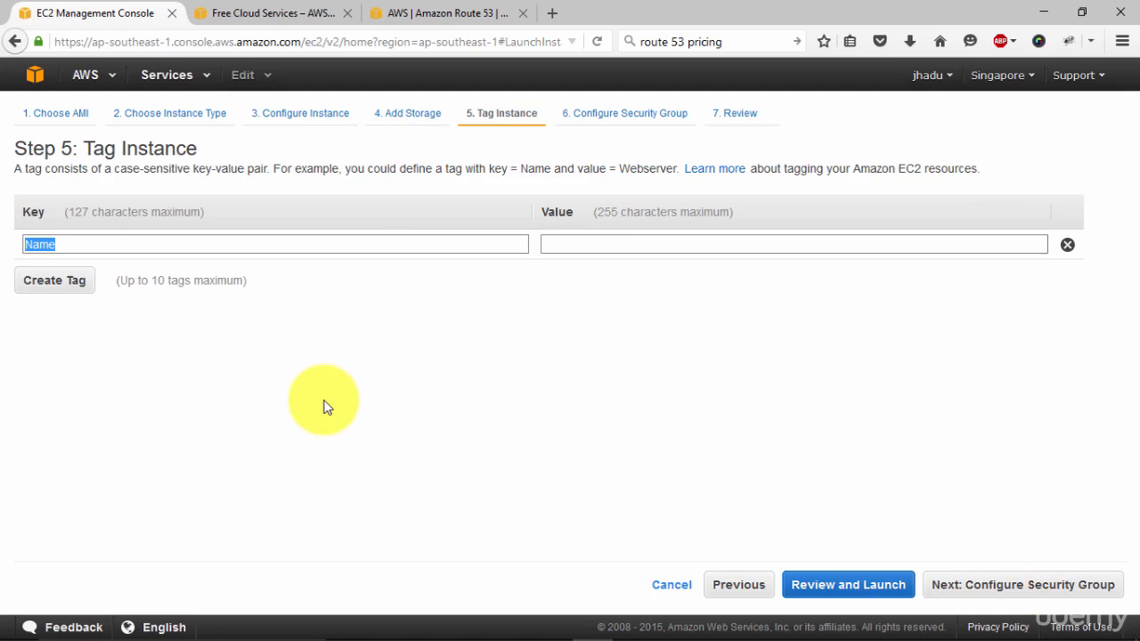
type("abc")
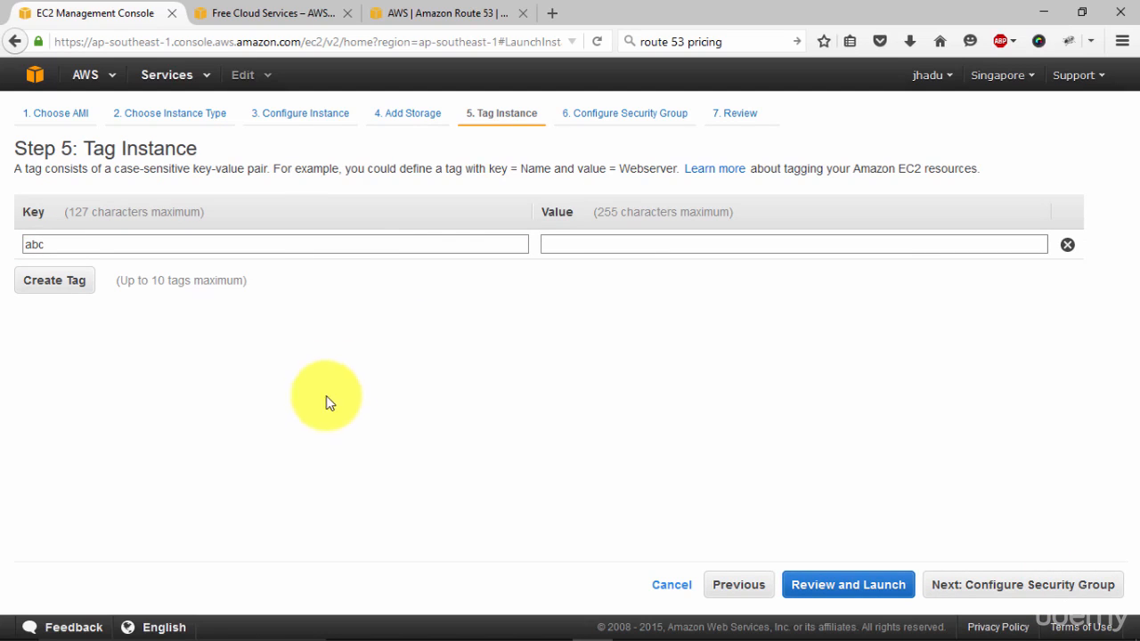
left_click(1071, 583)
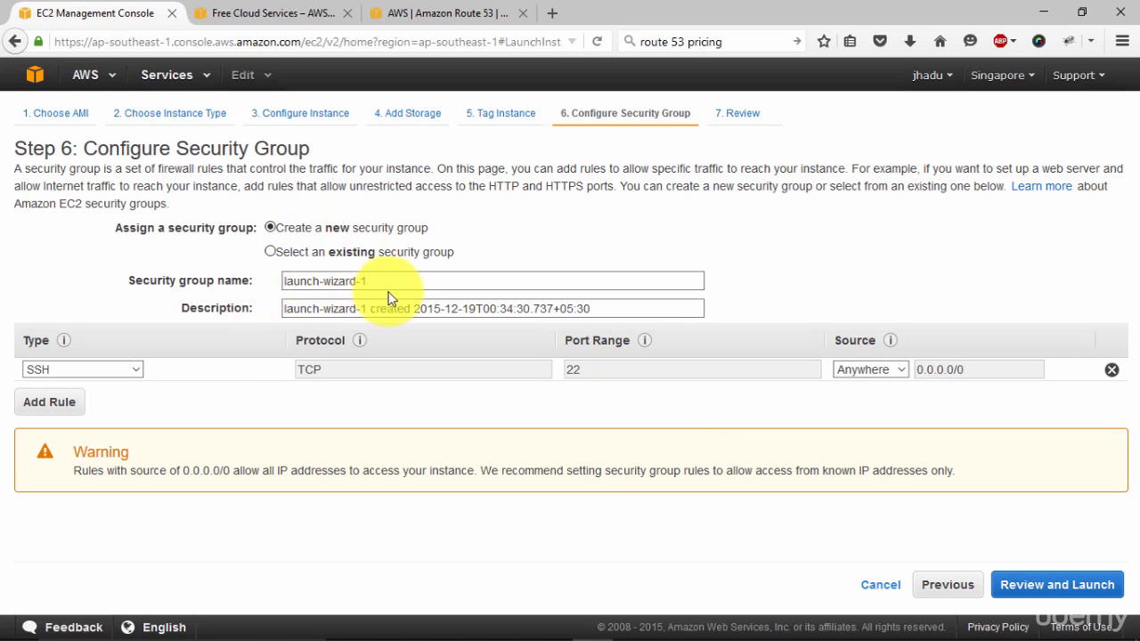
Step: Name the new security group secr1, keep the default description, and restrict the SSH rule's source to My IP
left_click_drag(400, 282, 286, 304)
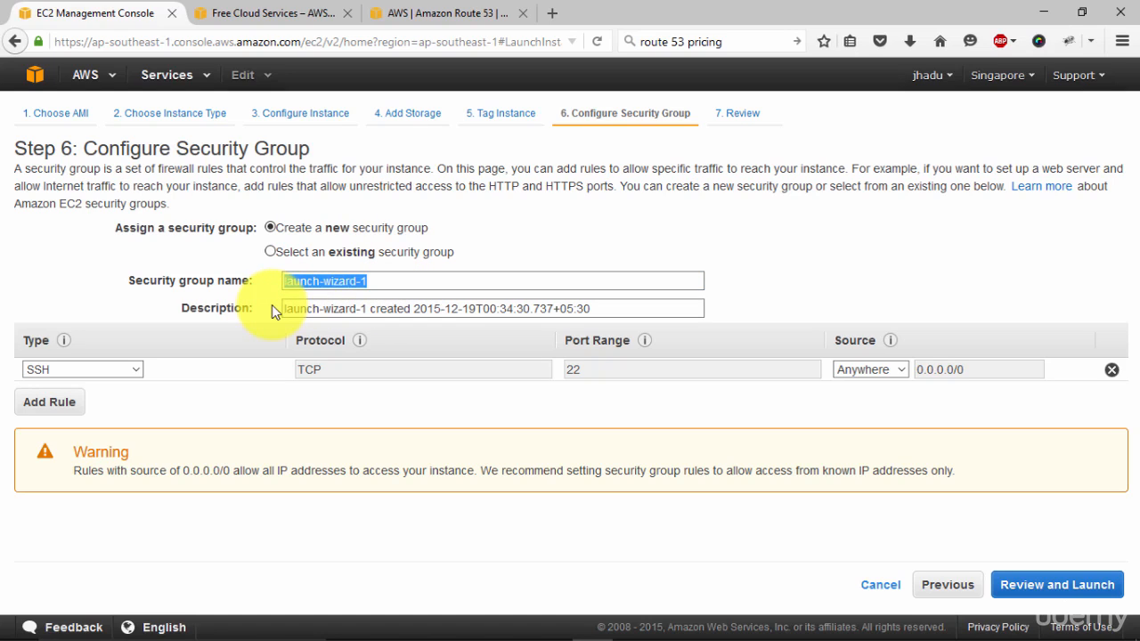
type("secr1")
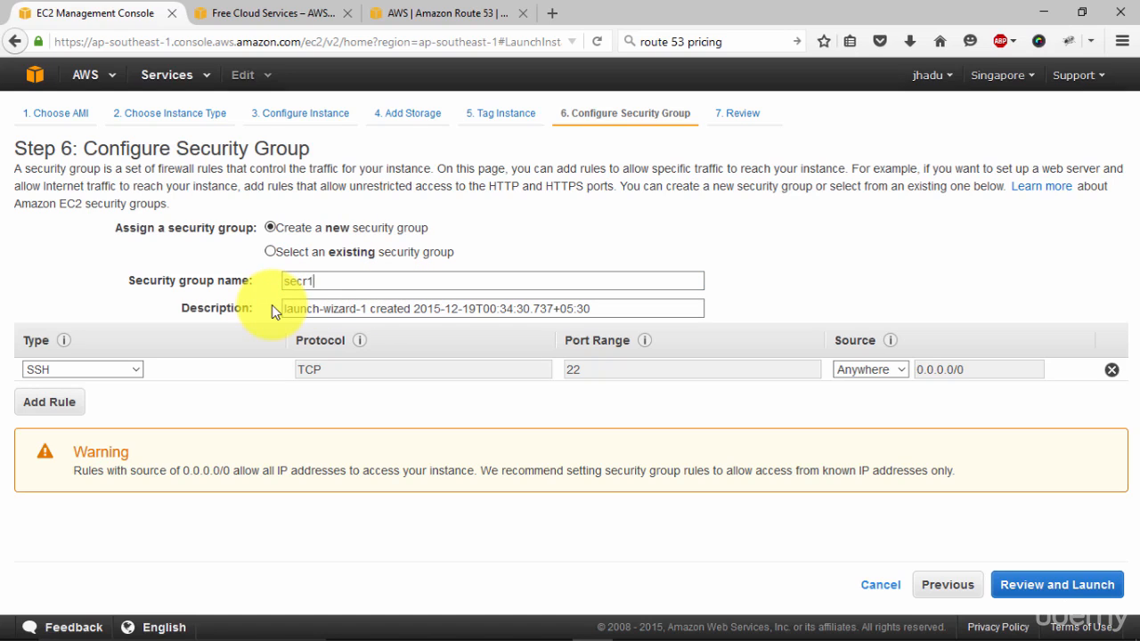
left_click_drag(609, 308, 273, 308)
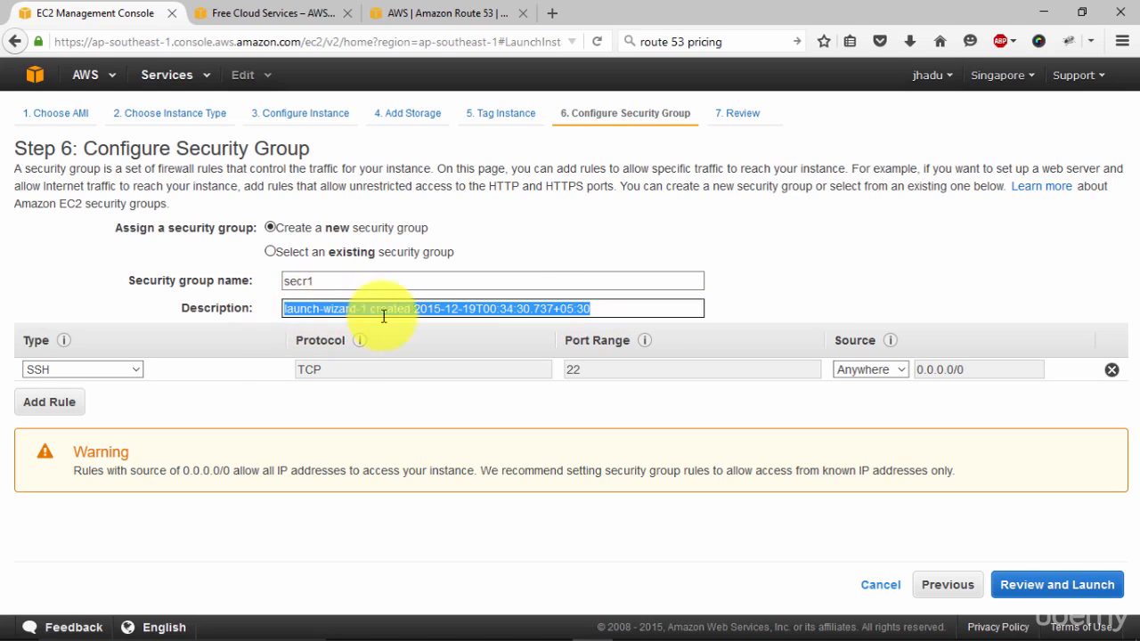
left_click(626, 315)
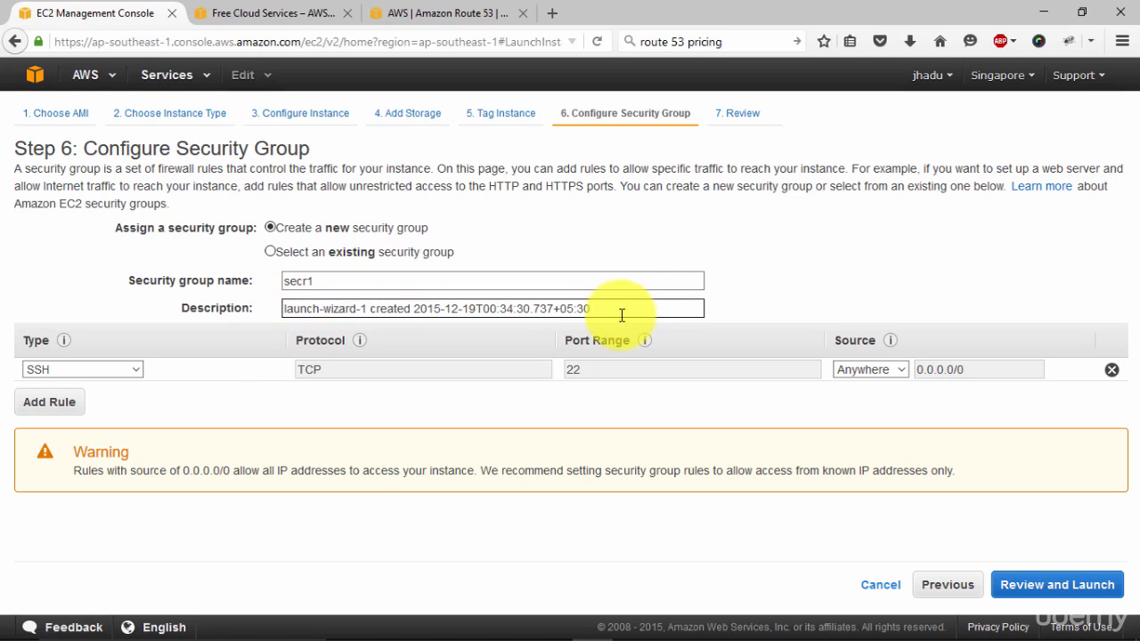
left_click(286, 327)
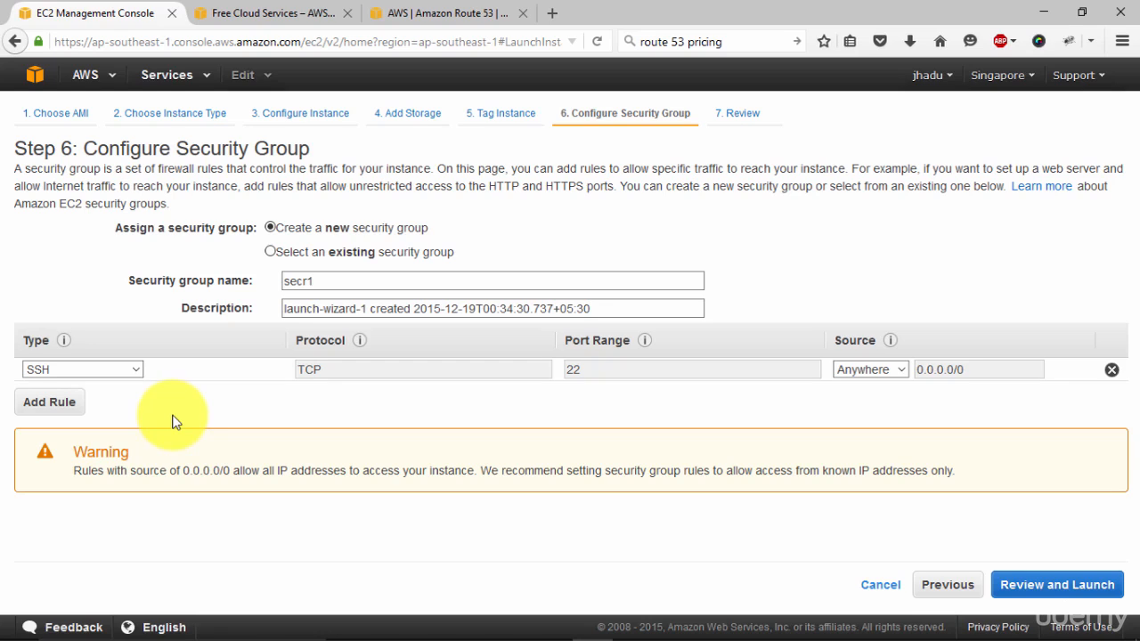
left_click(901, 370)
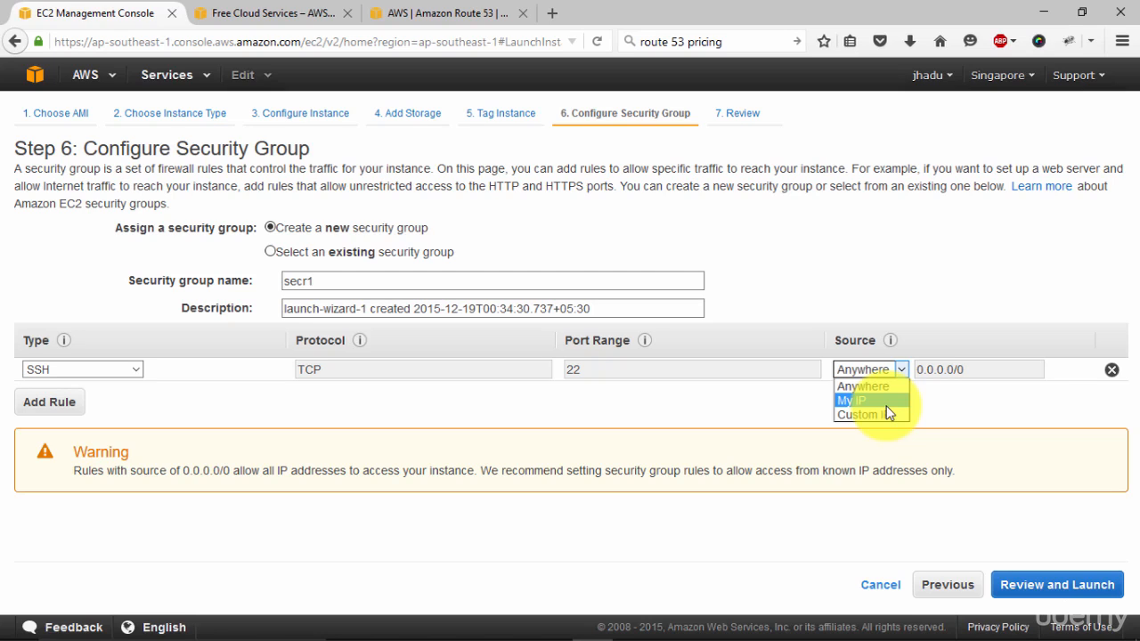
left_click(887, 403)
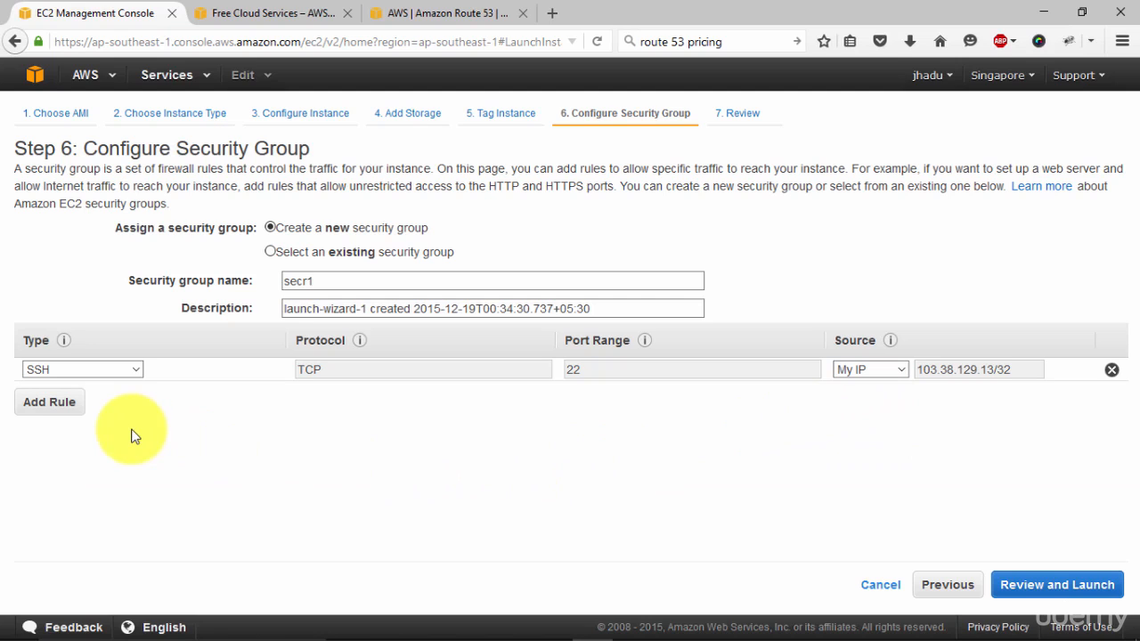
Step: Add an HTTP rule to the security group with its source set to Anywhere
left_click(43, 407)
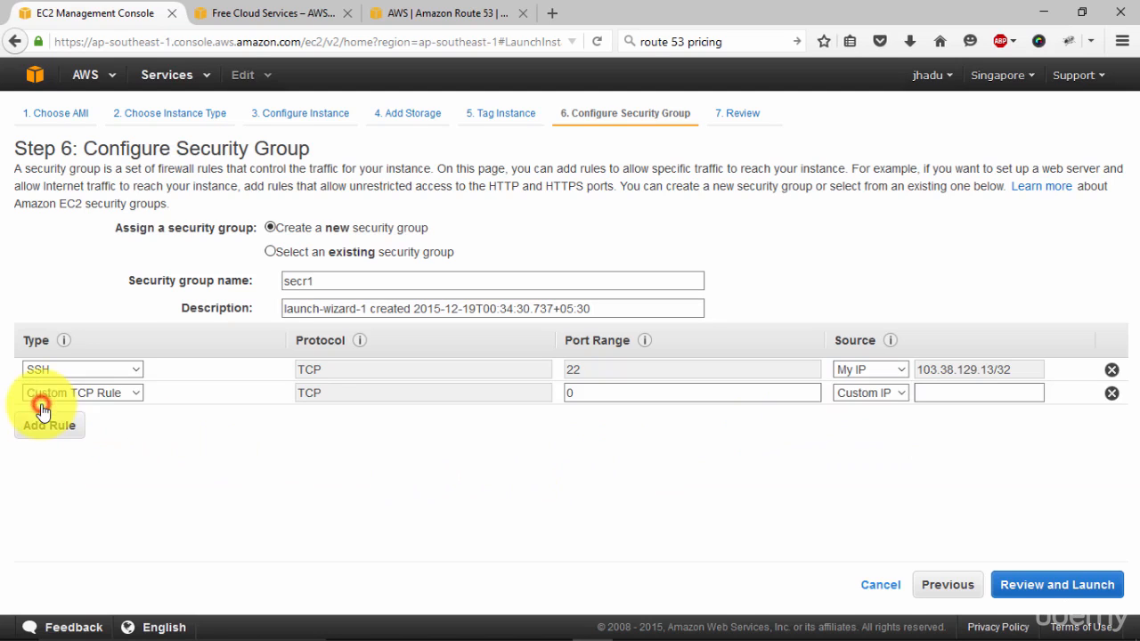
left_click(87, 392)
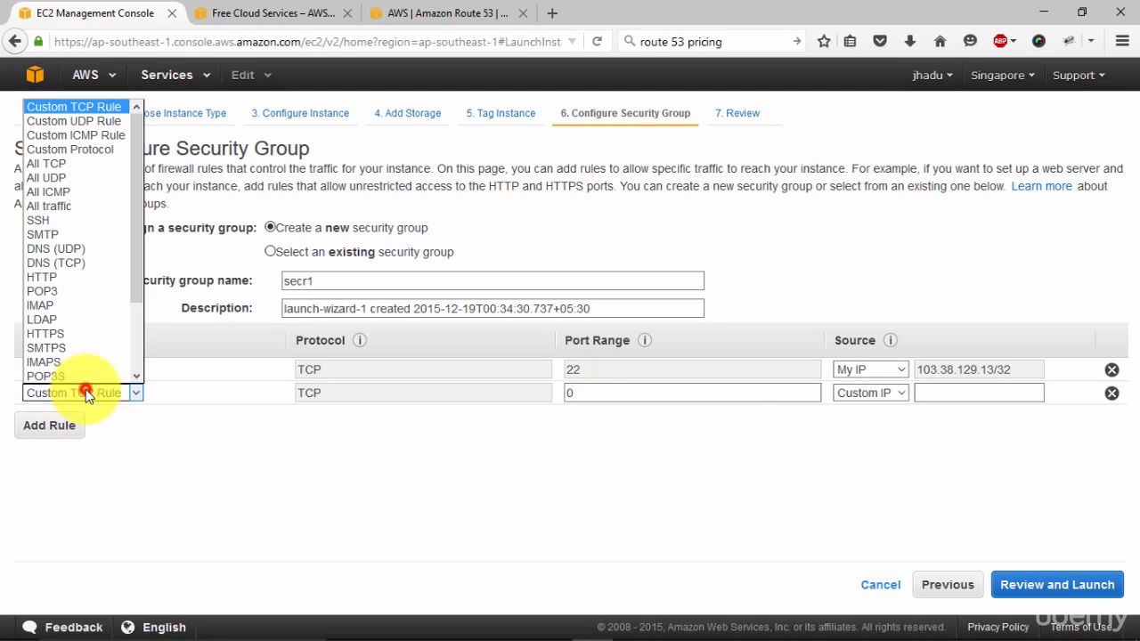
left_click(92, 279)
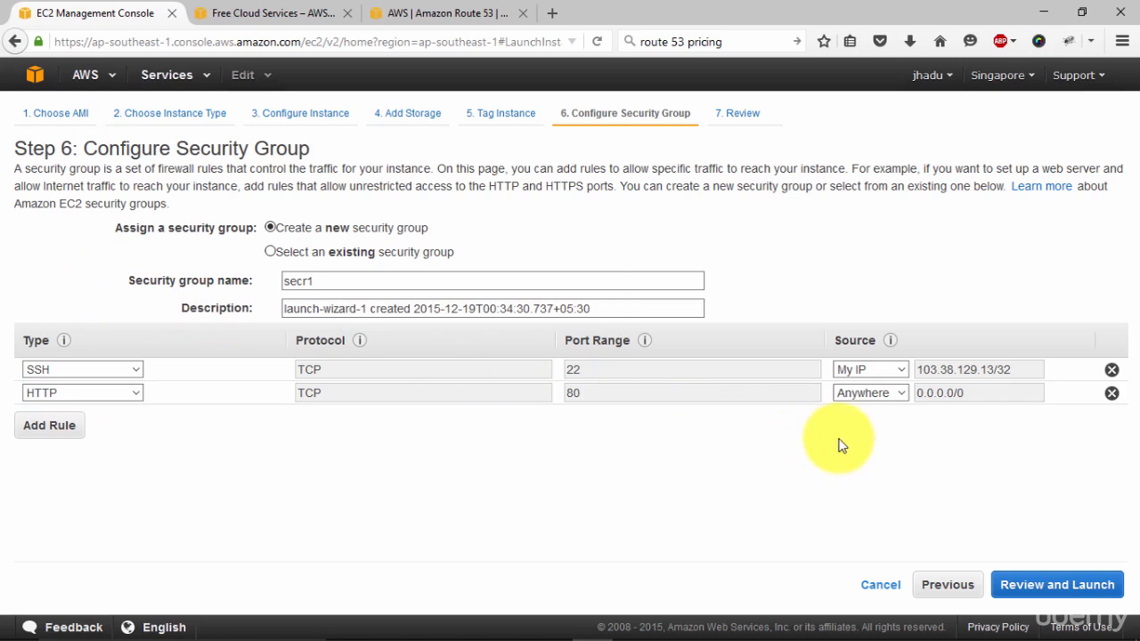
left_click(901, 392)
left_click(893, 411)
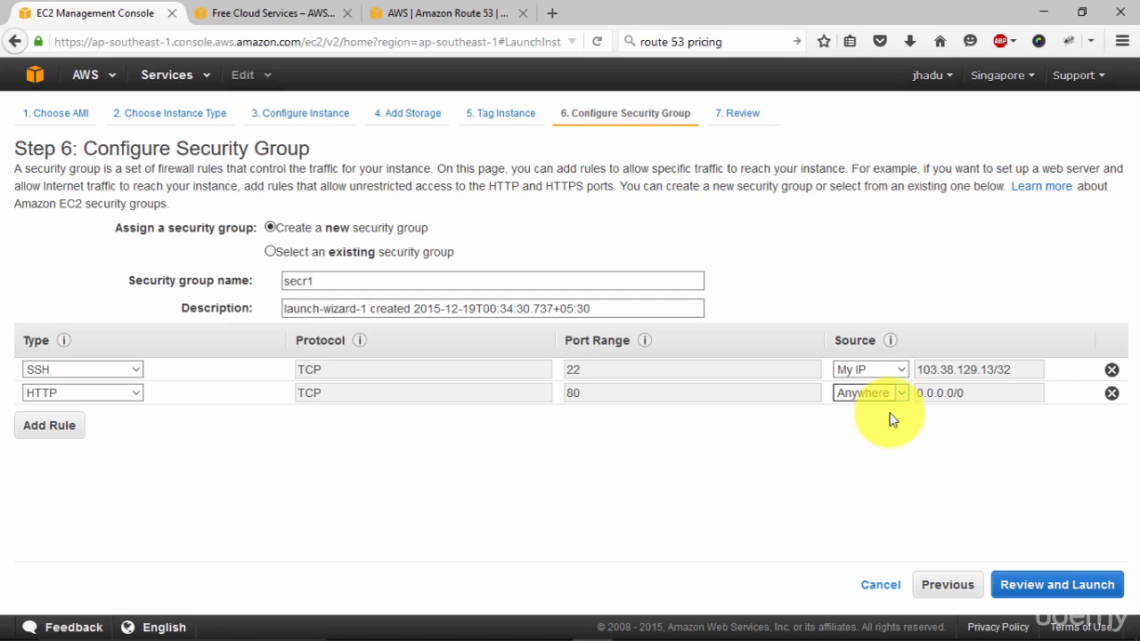
Step: Add an HTTPS rule to the security group with its source set to Anywhere
left_click(63, 427)
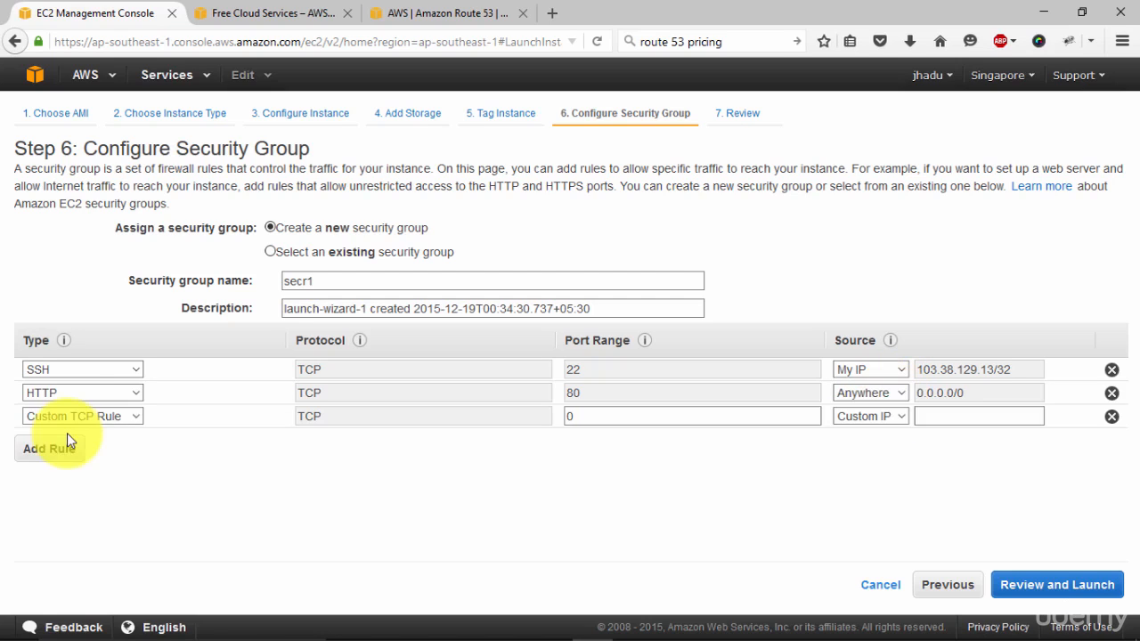
left_click(94, 417)
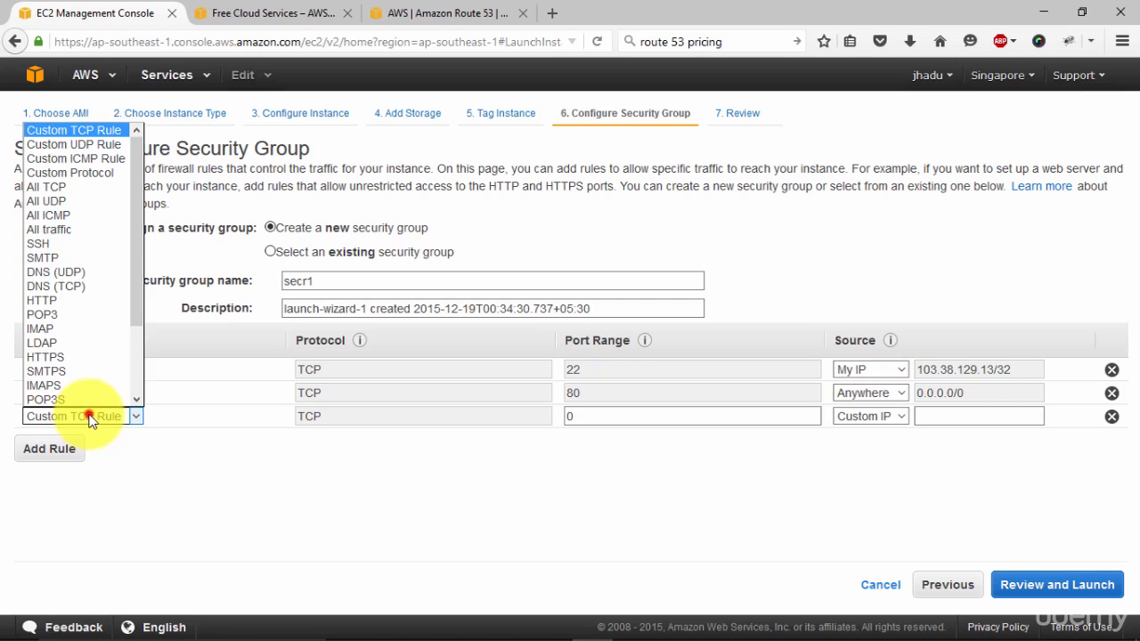
left_click(110, 356)
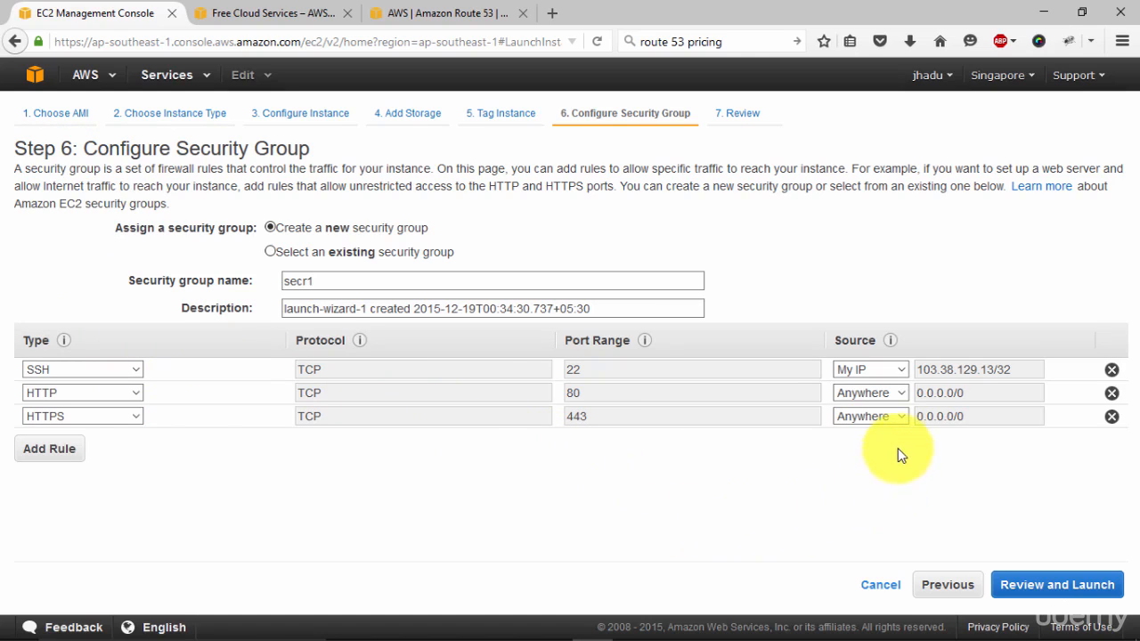
left_click(896, 421)
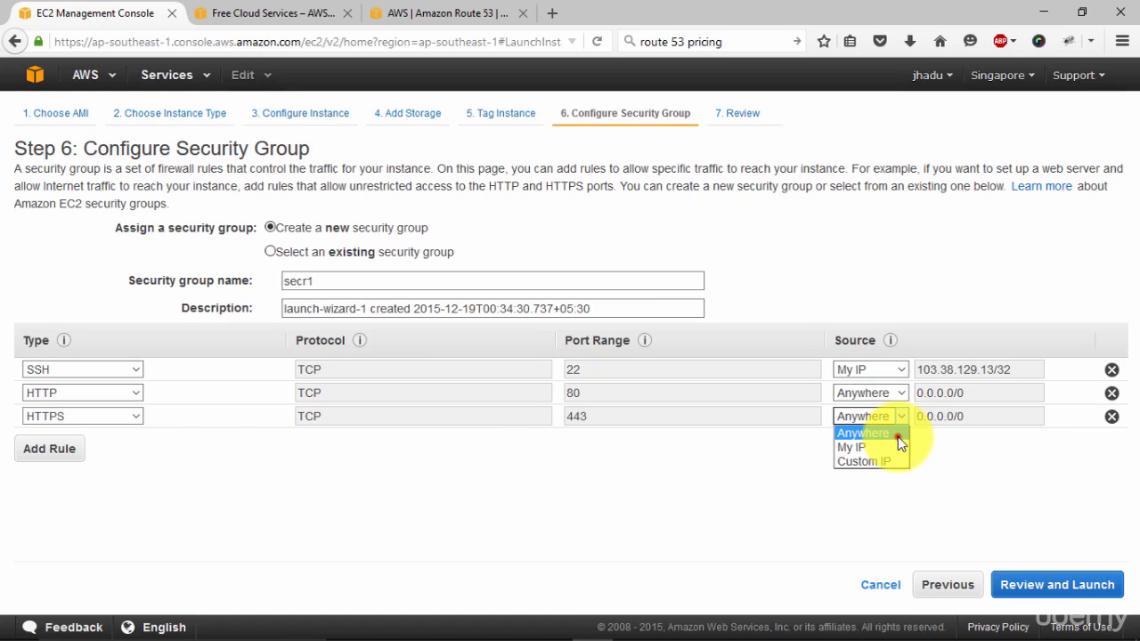
left_click(898, 436)
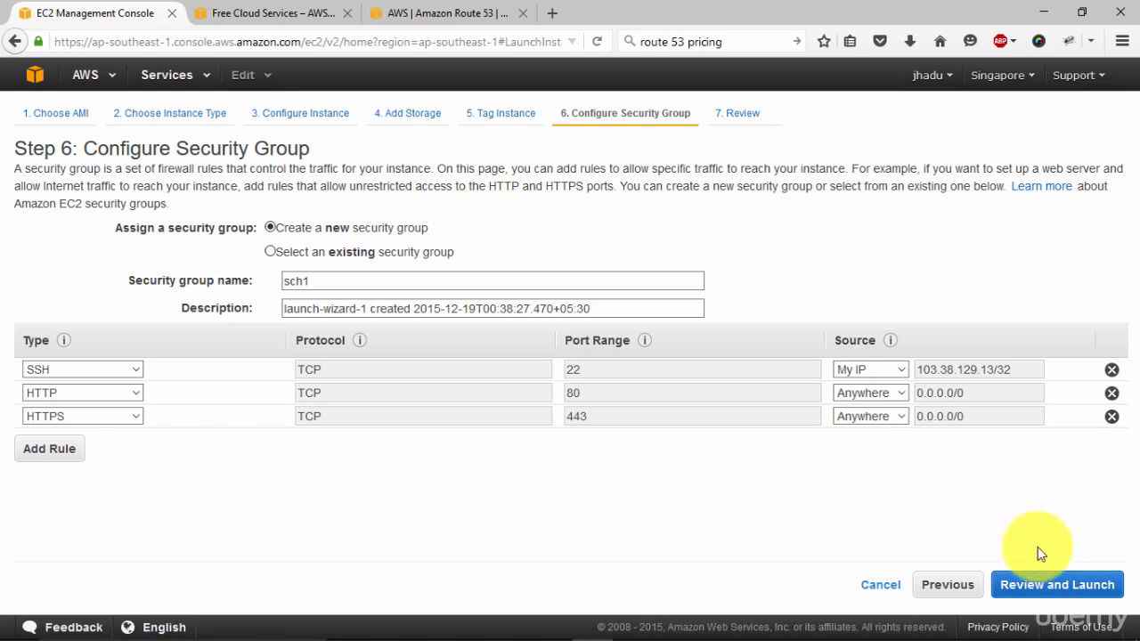
Step: Proceed to the launch review, check the instance and security group summary, and start the launch
left_click(1064, 590)
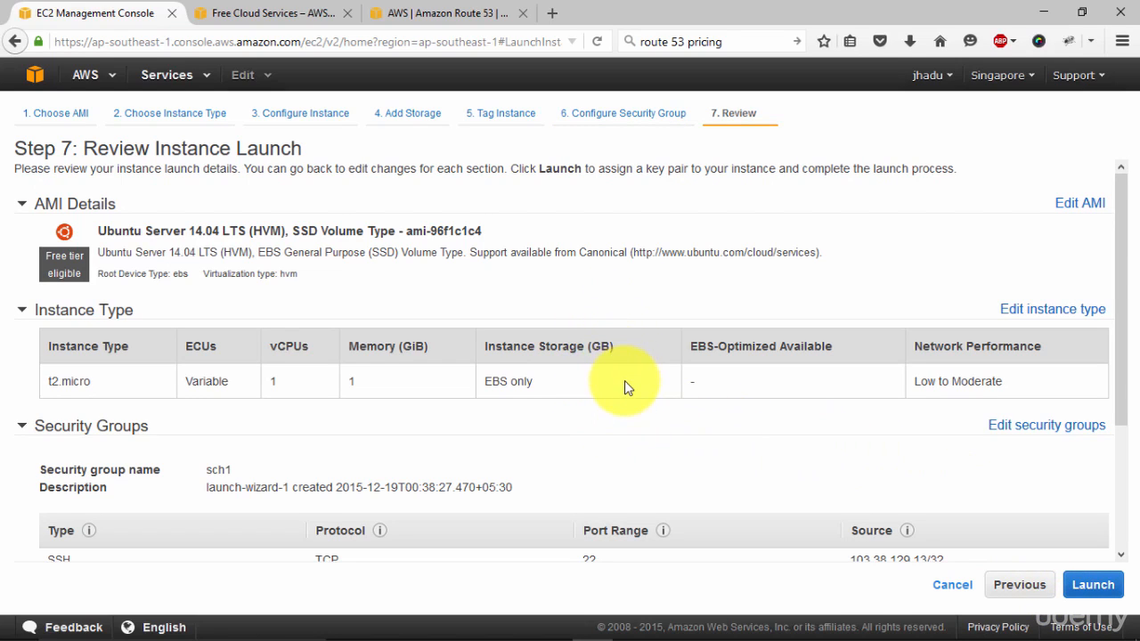
scroll(828, 557, "down", 2)
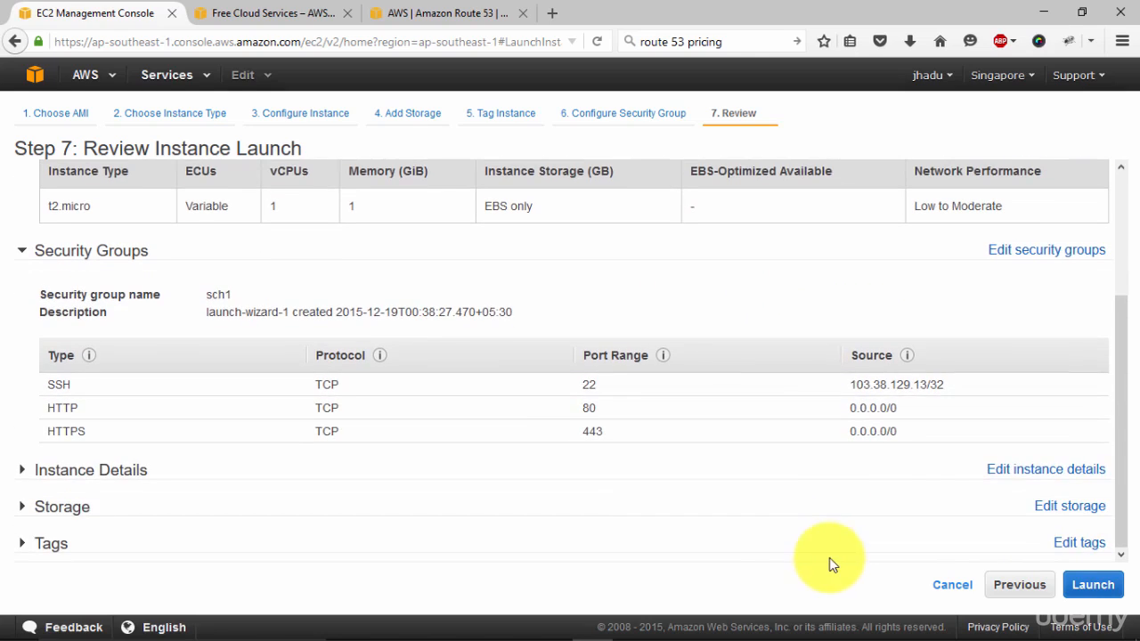
left_click(1093, 584)
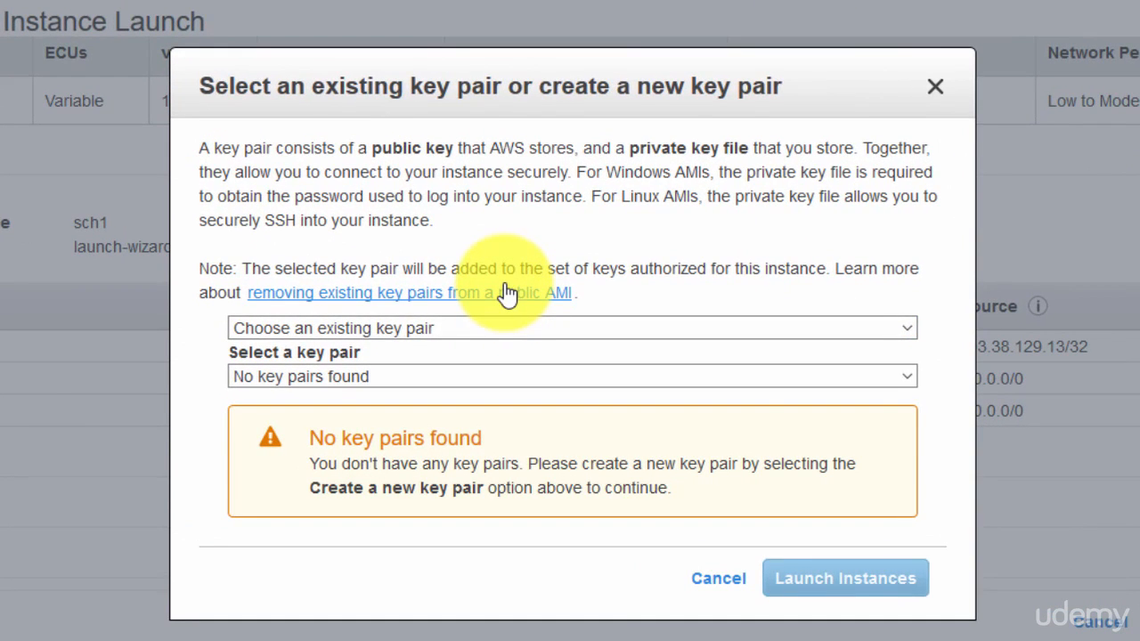
Step: Create a new key pair named mykey, save its mykey.pem file, and launch the instance with it
left_click(539, 326)
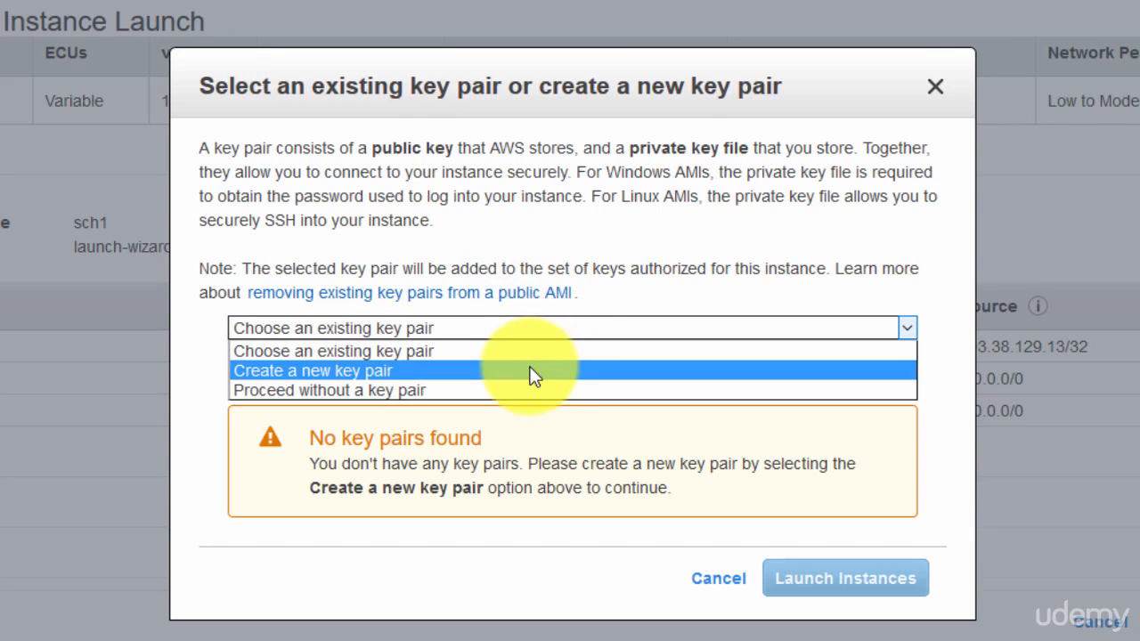
left_click(531, 372)
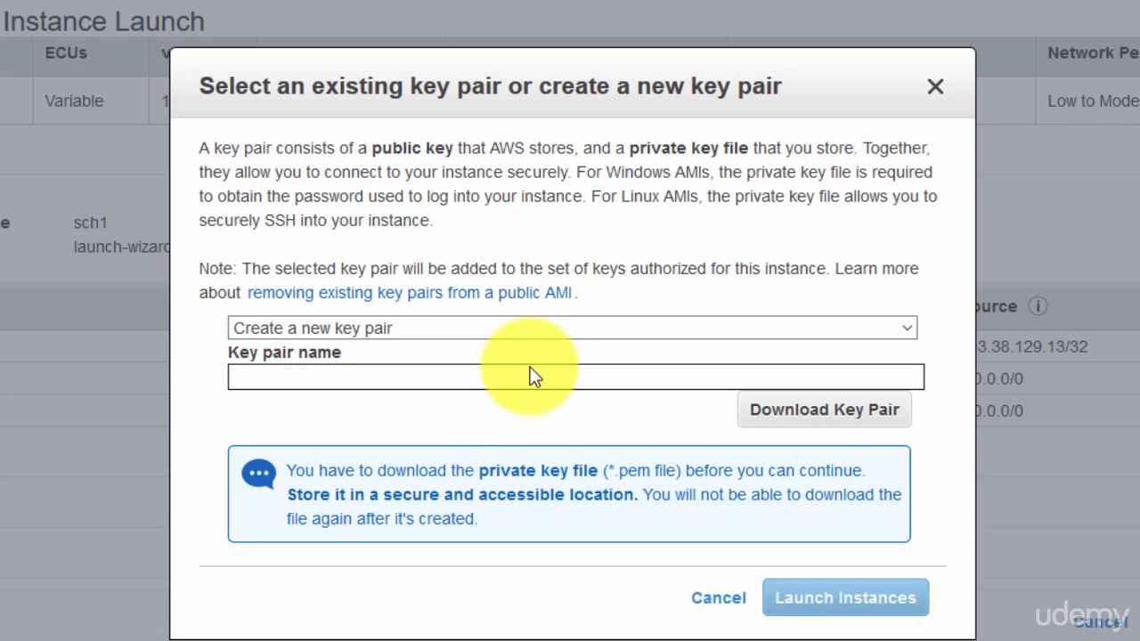
type("mykey")
left_click(799, 430)
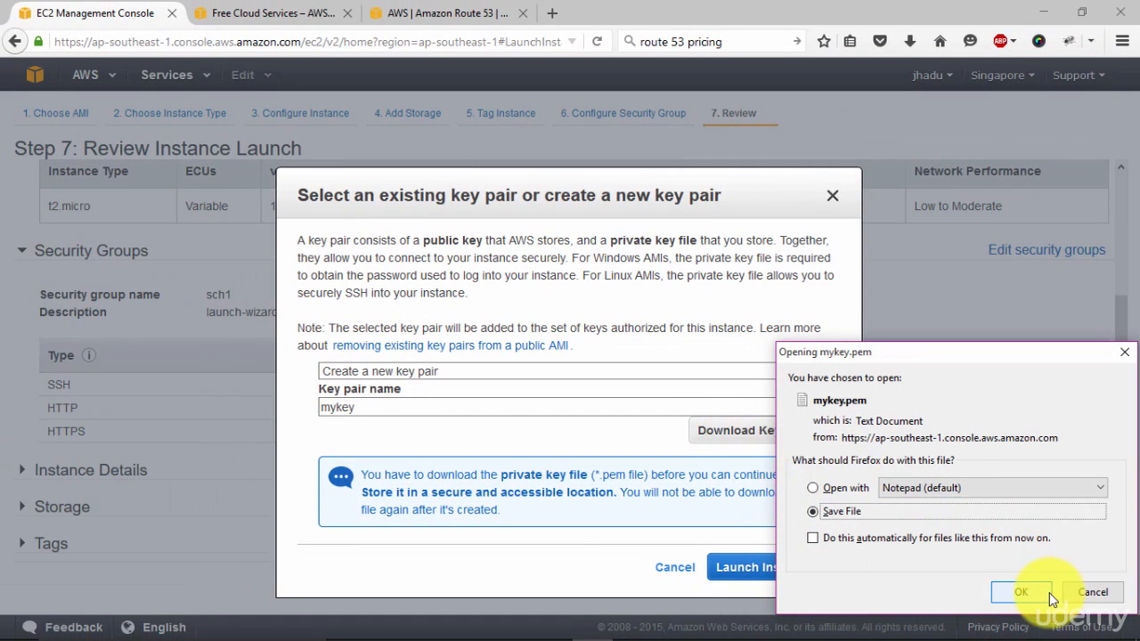
left_click(1047, 592)
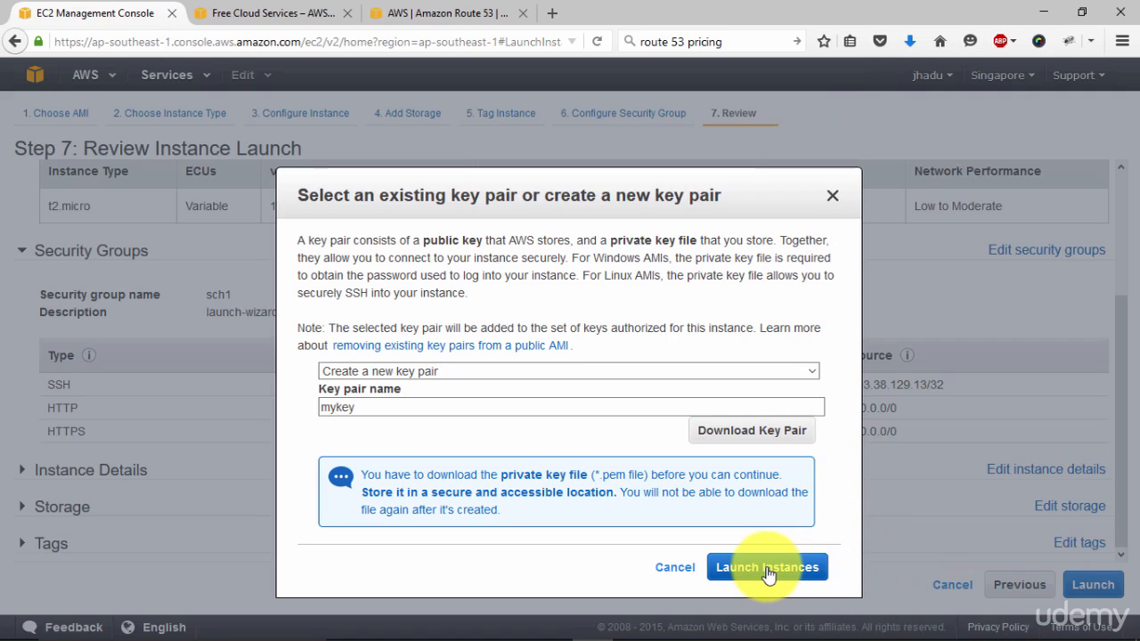
left_click(766, 571)
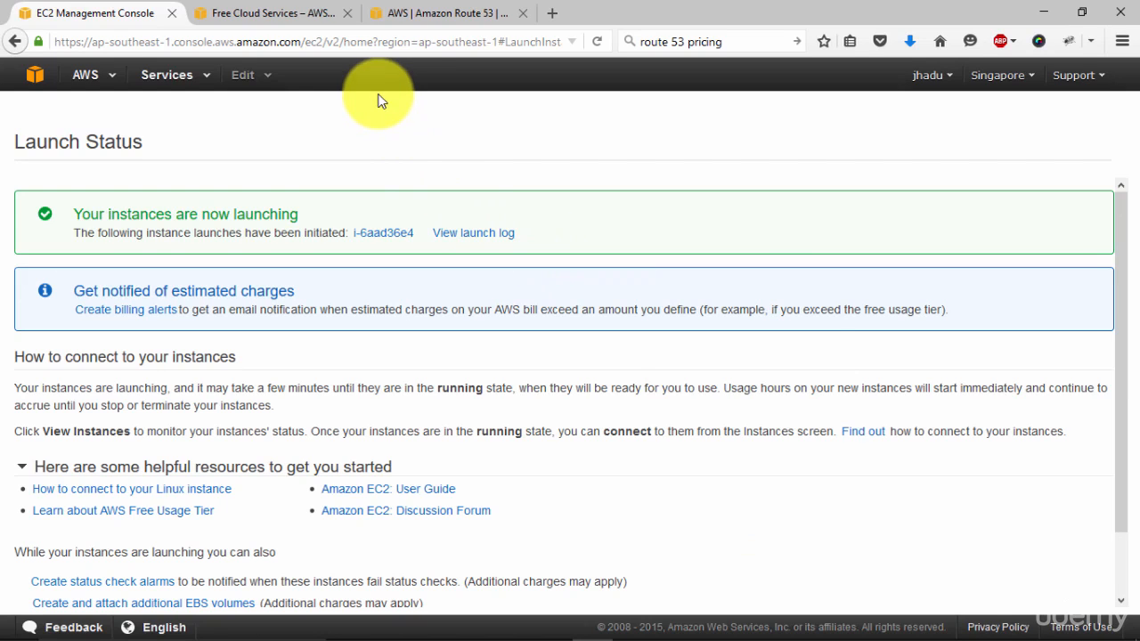
Step: Return to the EC2 service and open the list of running instances
left_click(172, 79)
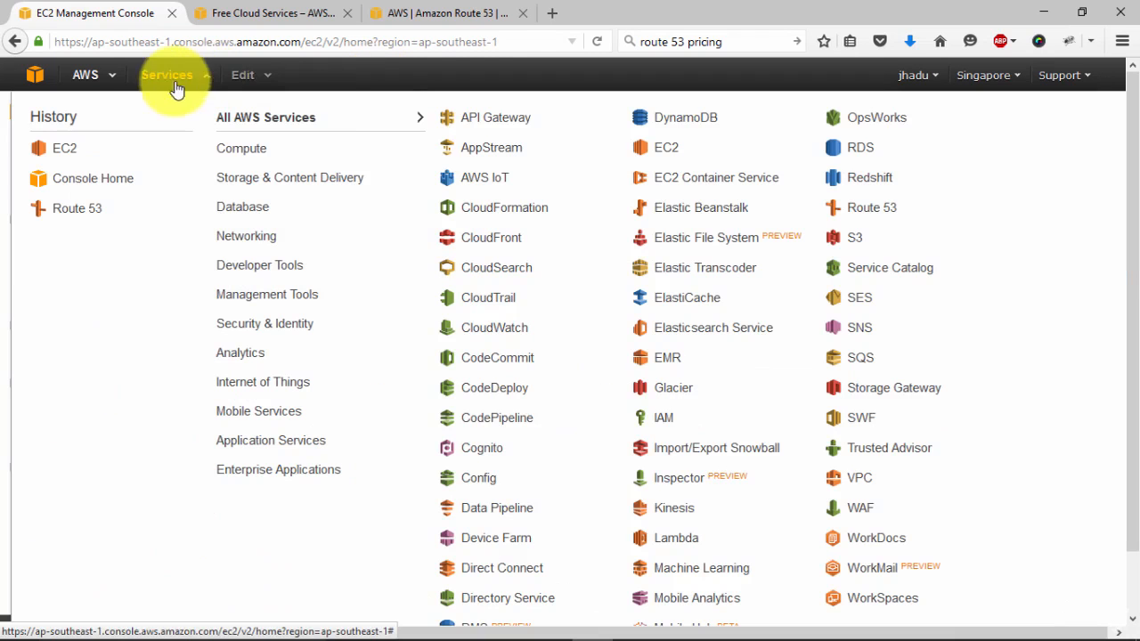
left_click(57, 148)
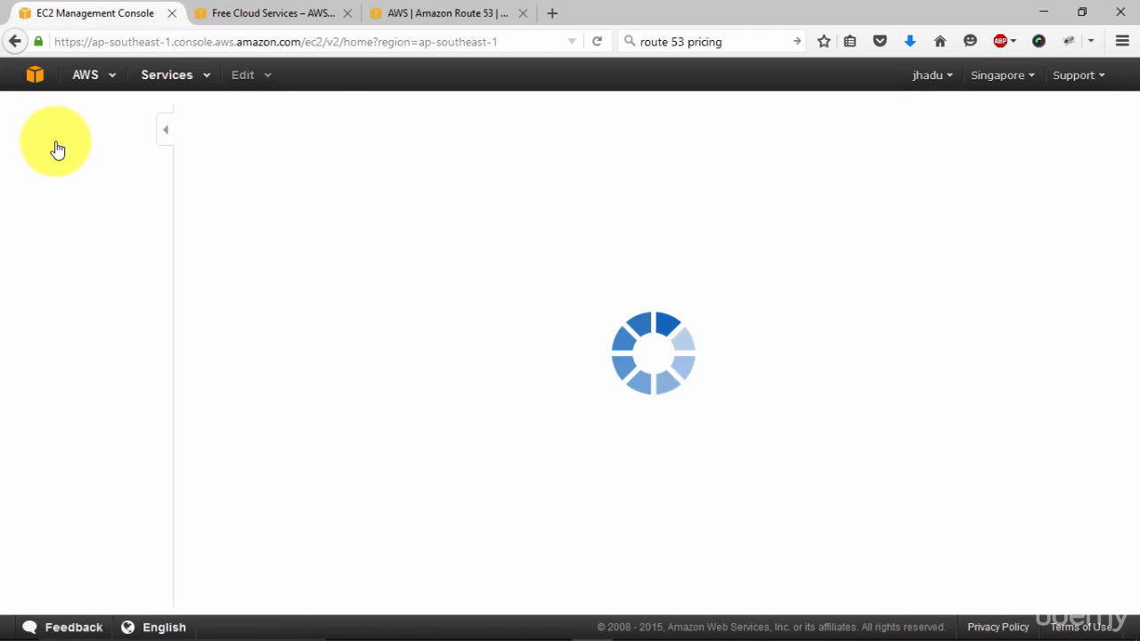
left_click(324, 178)
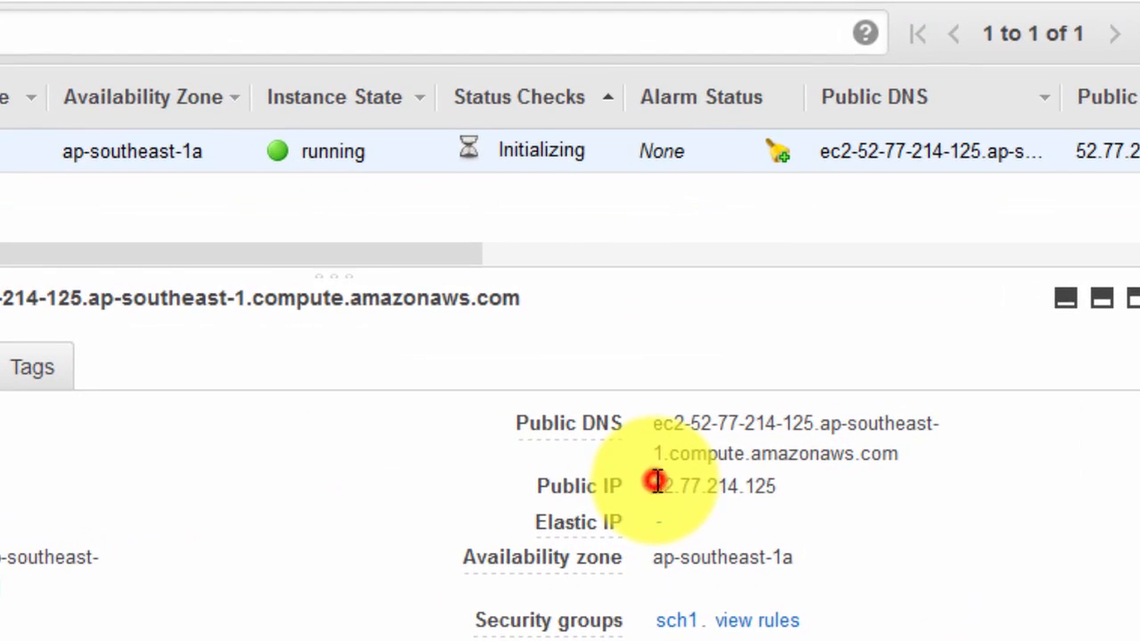
Step: Copy the new instance's public IP address from its description details
left_click_drag(656, 482, 778, 489)
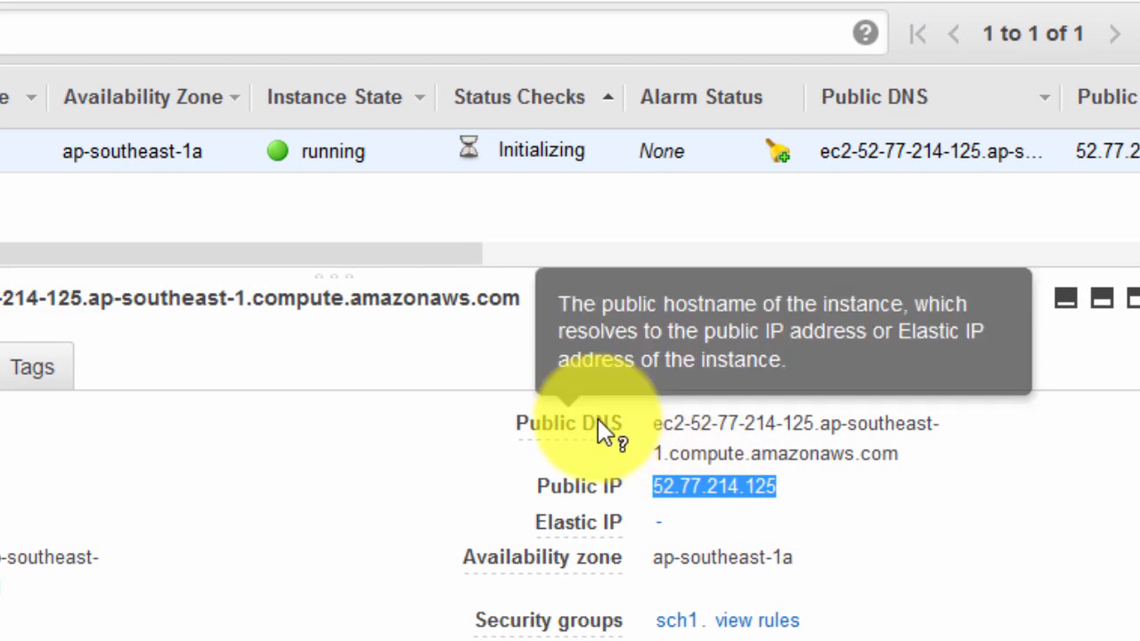
left_click(657, 491)
left_click_drag(656, 485, 770, 485)
right_click(769, 485)
left_click(820, 504)
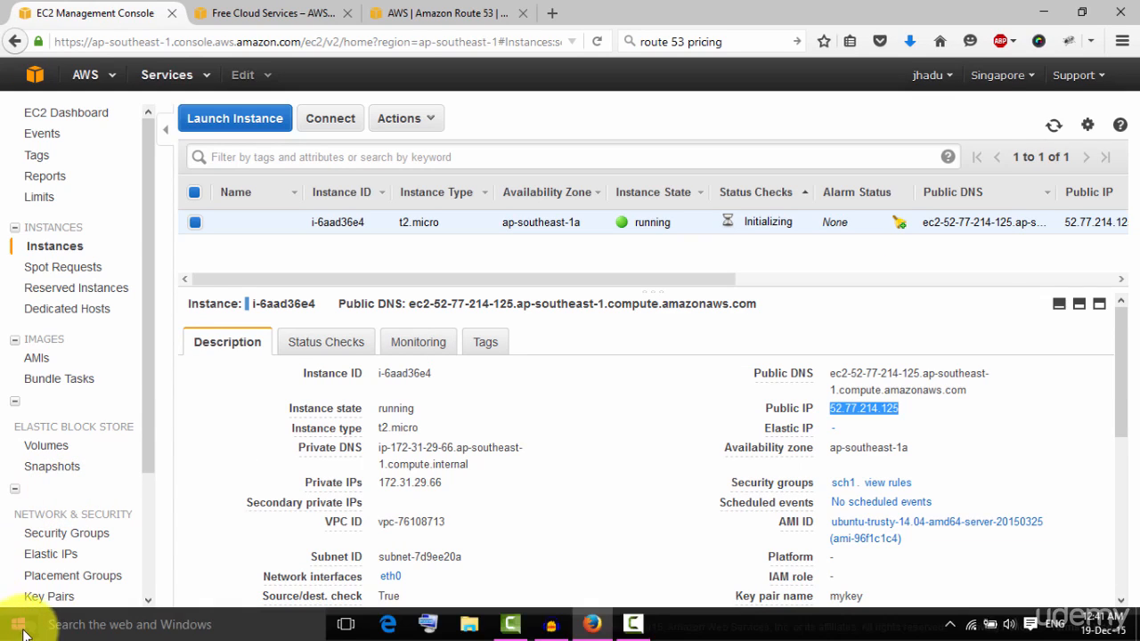
Step: Start PuTTY and enter the copied public IP 52.77.214.125 as the SSH host name
left_click(18, 624)
left_click(361, 483)
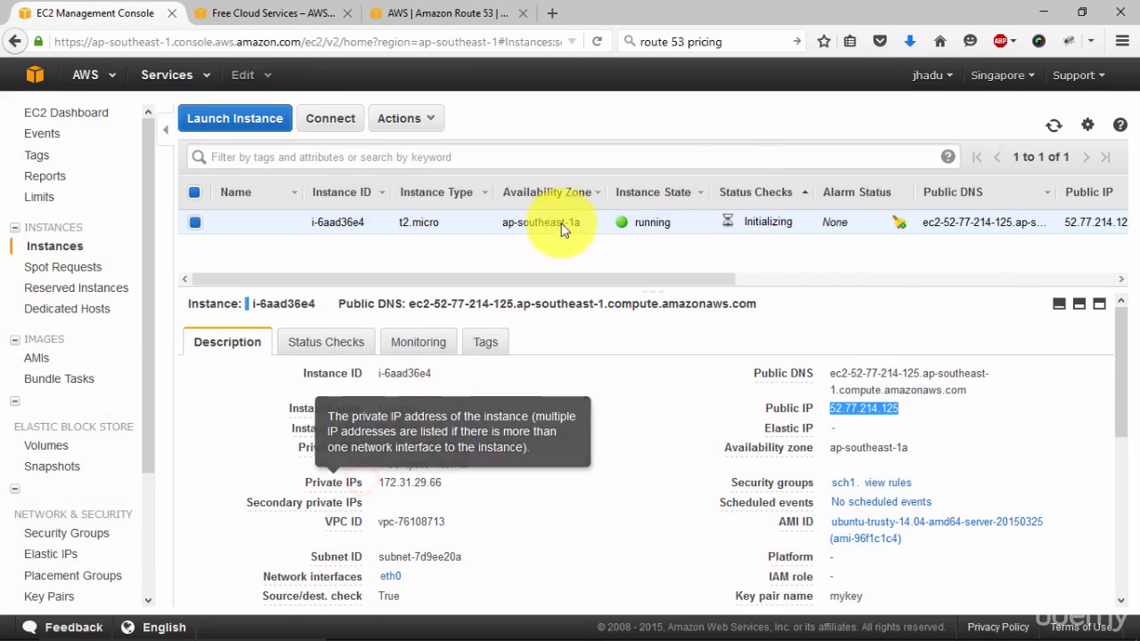
key("ctrl+v")
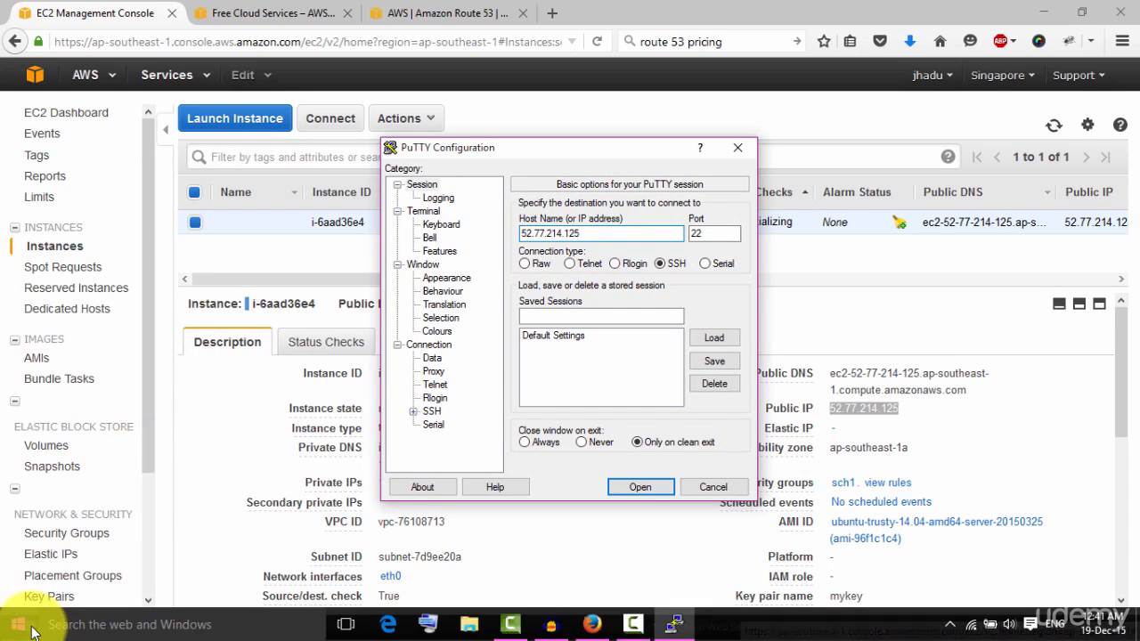
Step: Start PuTTY Key Generator and import the mykey.pem key file from the Downloads folder
left_click(20, 623)
left_click(236, 474)
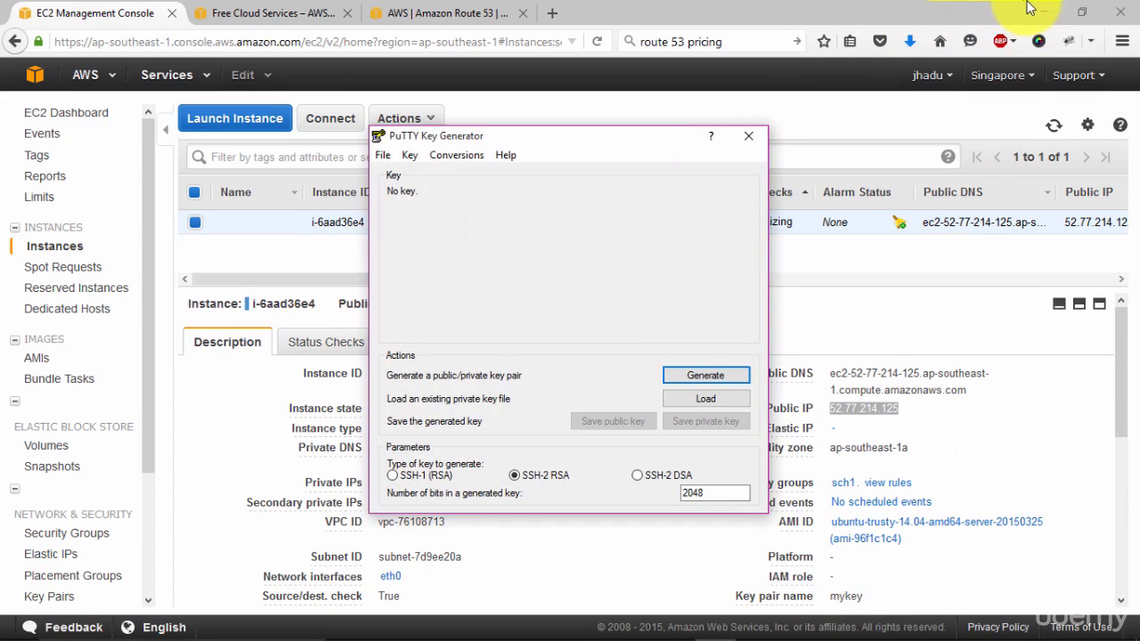
left_click(1043, 8)
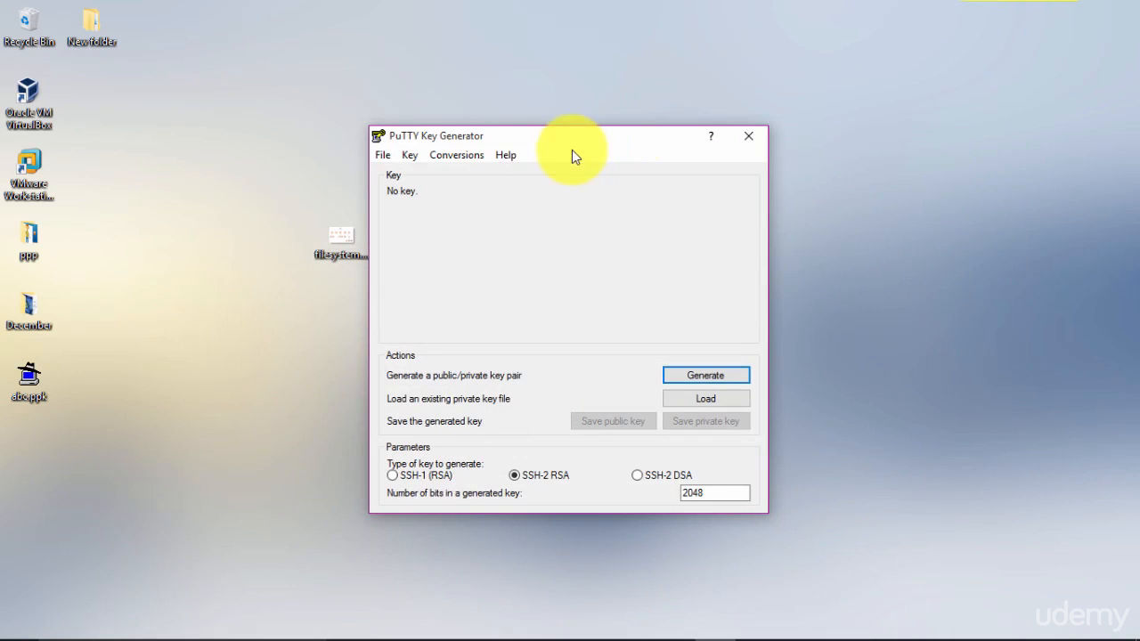
left_click_drag(569, 140, 731, 84)
left_click(617, 99)
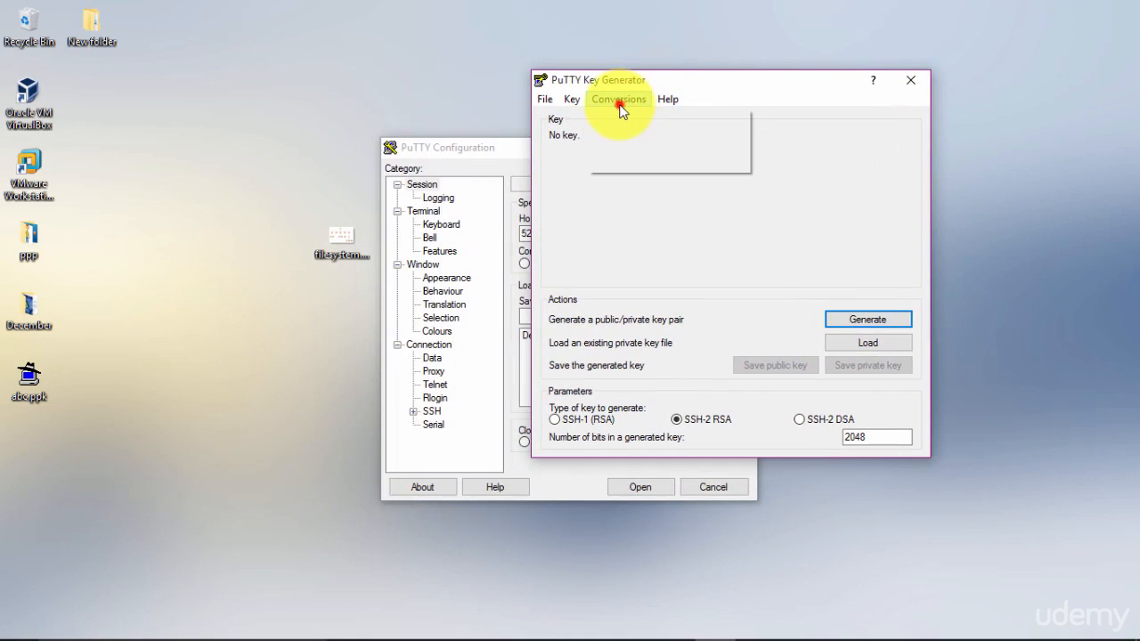
left_click(629, 121)
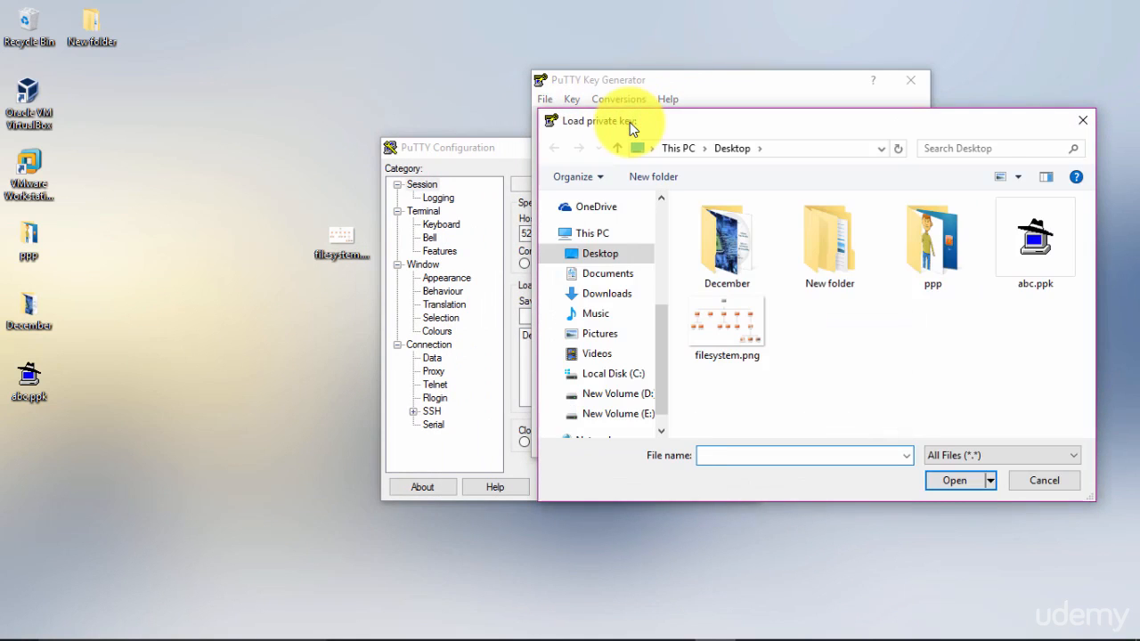
left_click(623, 295)
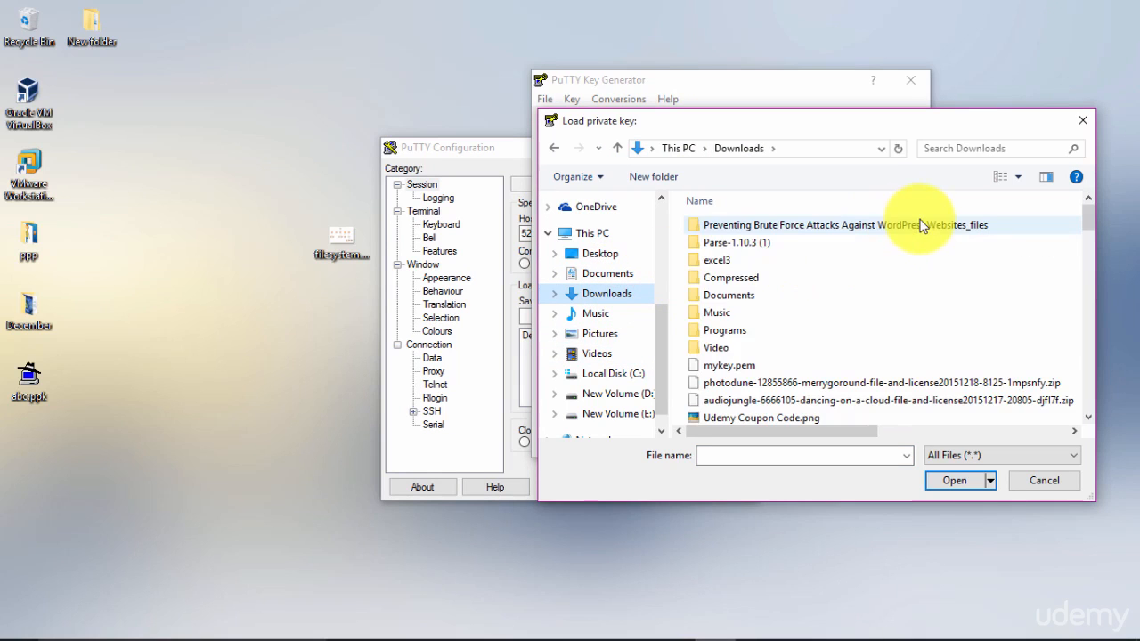
left_click(792, 370)
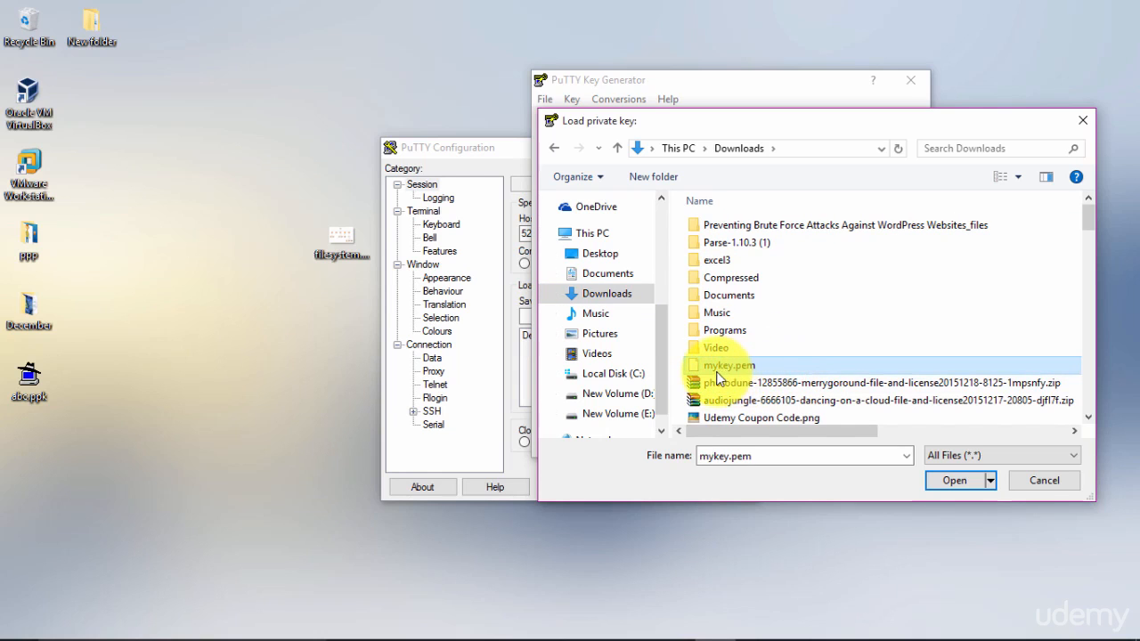
left_click(965, 486)
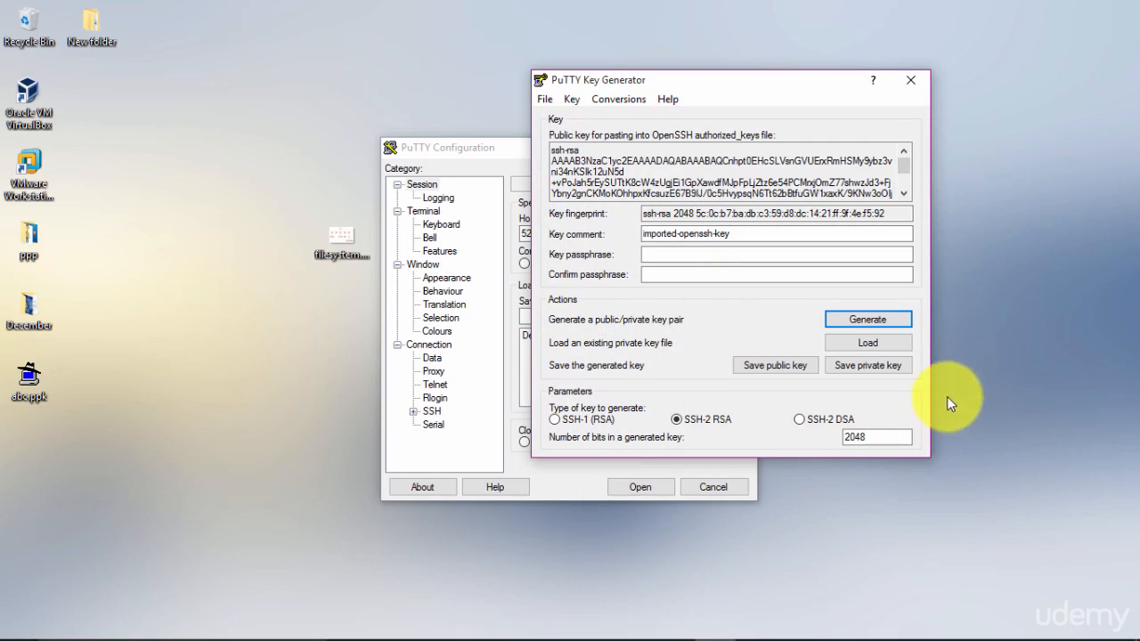
Step: Save the imported key without a passphrase as a PuTTY private key file named mykey in Downloads
left_click(870, 368)
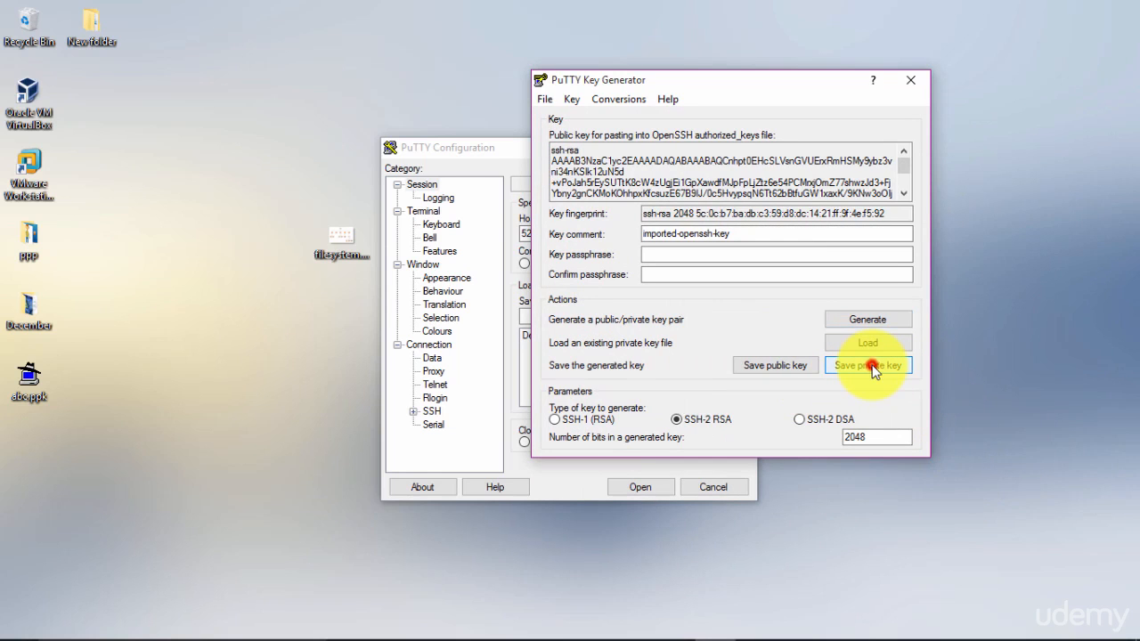
left_click(588, 390)
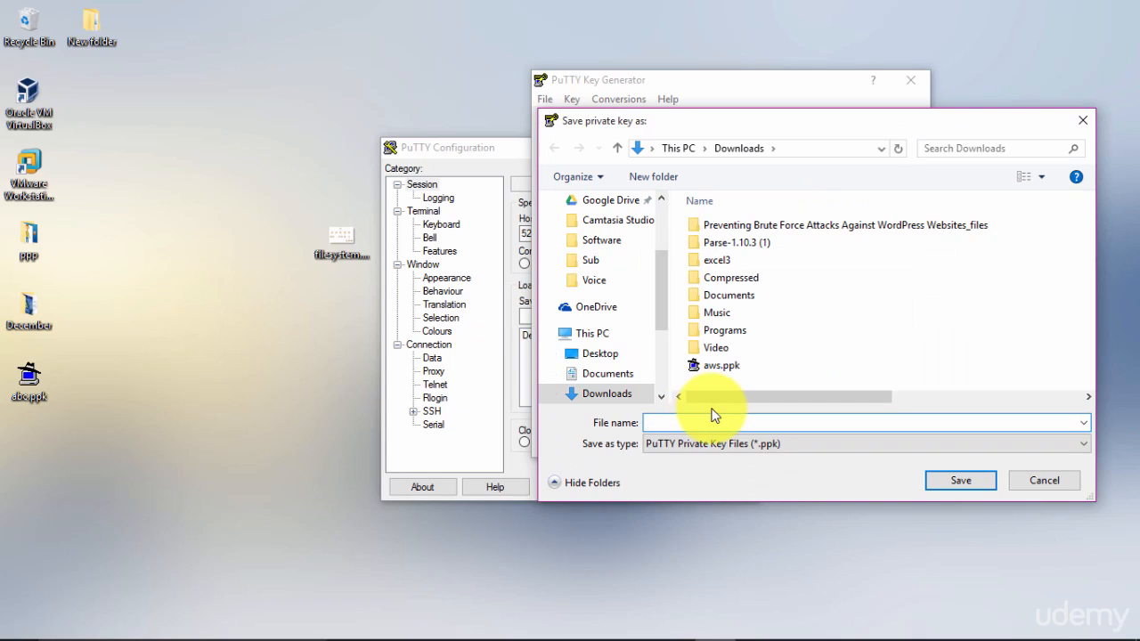
type("mykey")
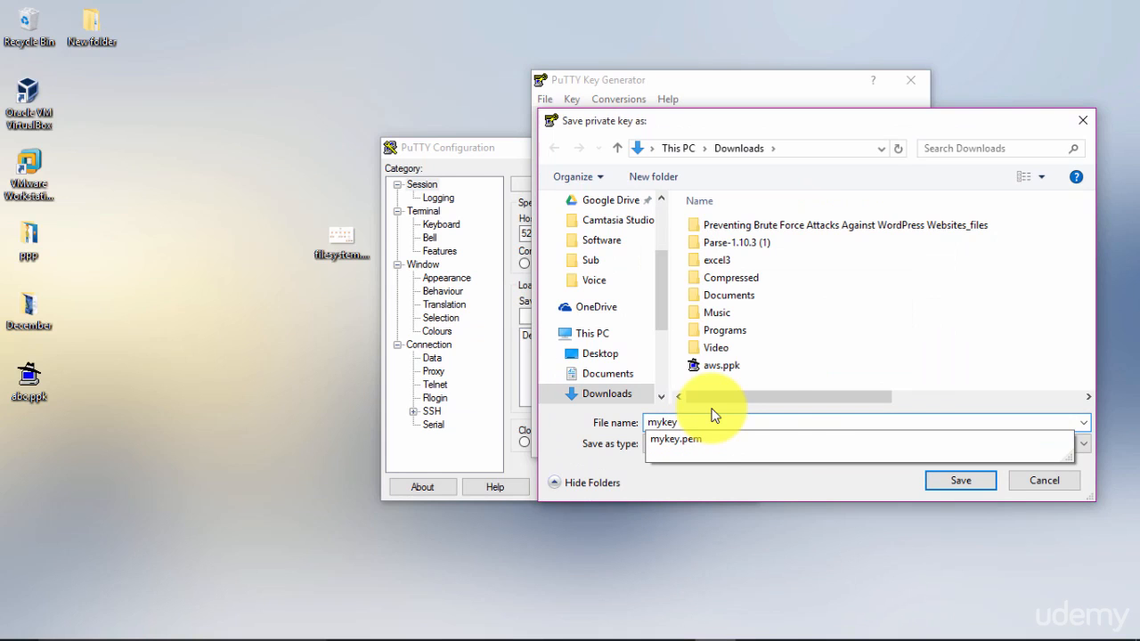
left_click(959, 480)
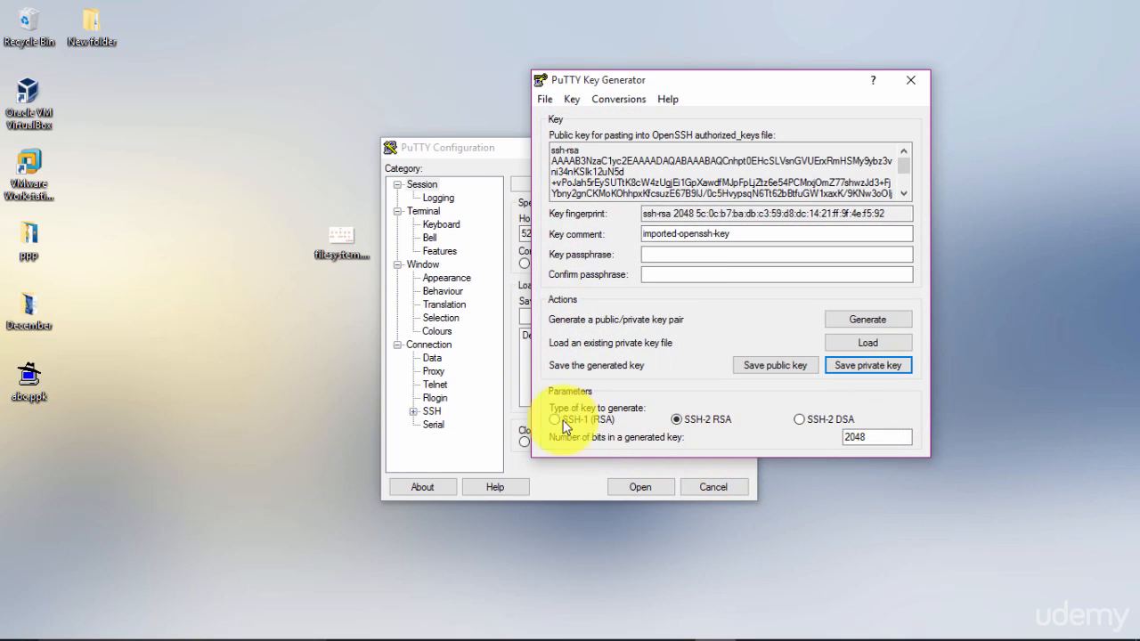
Step: In the PuTTY session's SSH authentication settings, choose mykey.ppk from Downloads as the private key file
left_click(744, 73)
left_click_drag(770, 89, 870, 72)
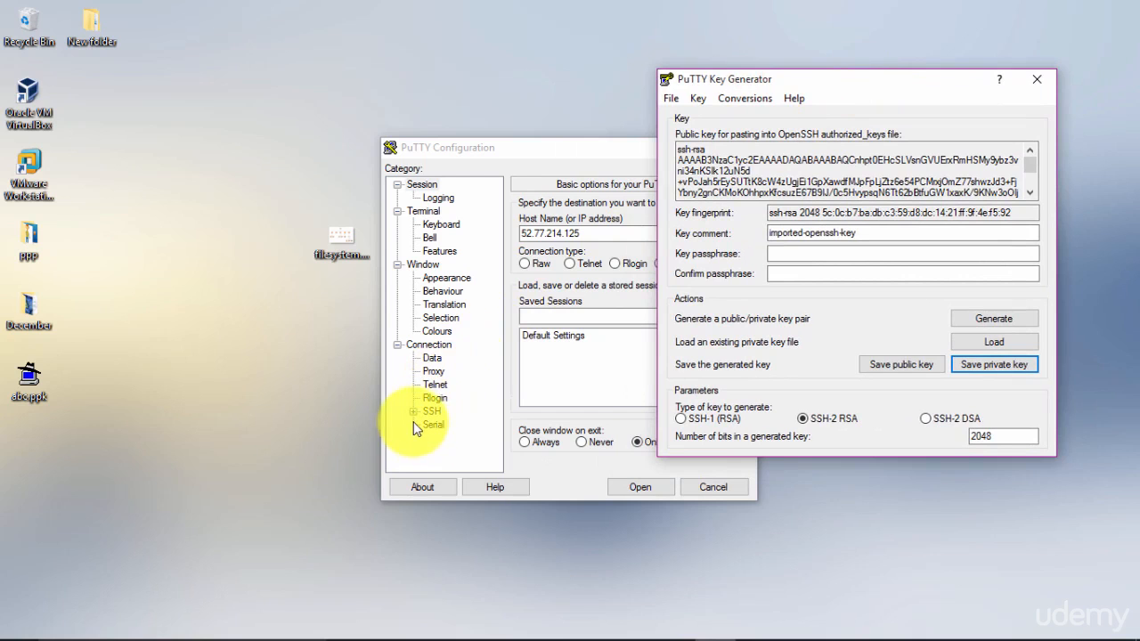
left_click(509, 147)
left_click_drag(508, 147, 379, 101)
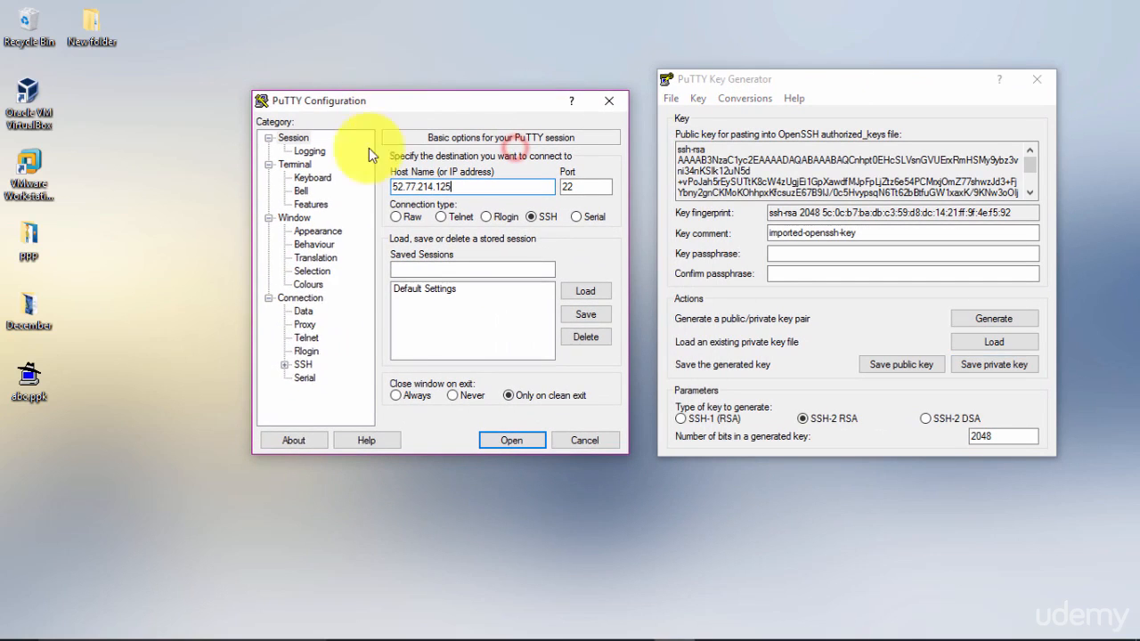
left_click(284, 365)
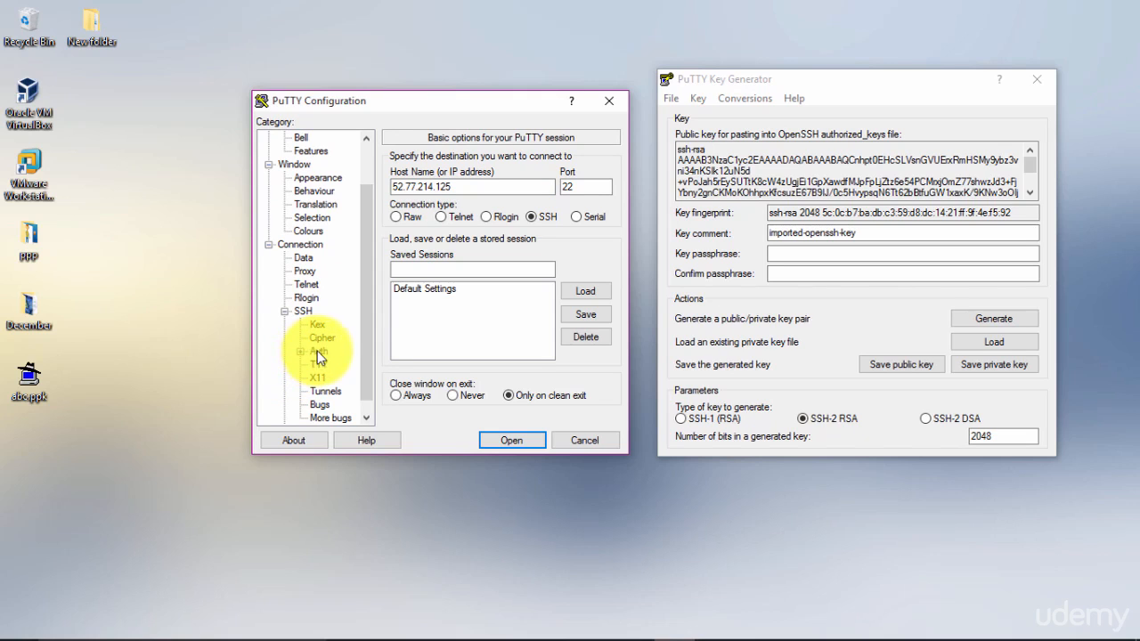
left_click(319, 351)
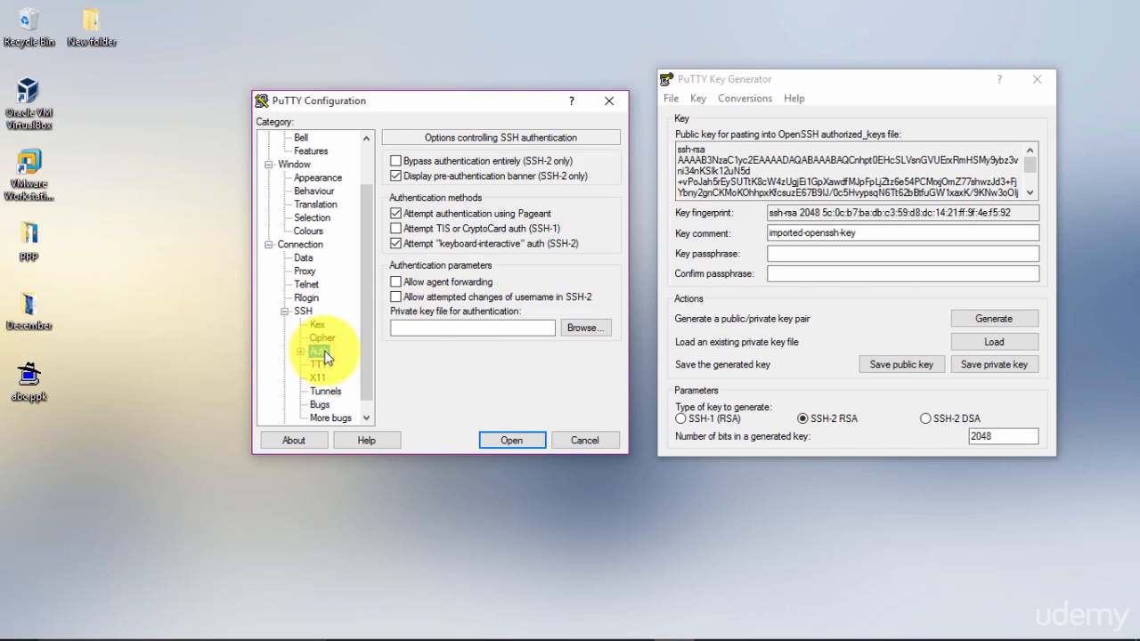
left_click(581, 329)
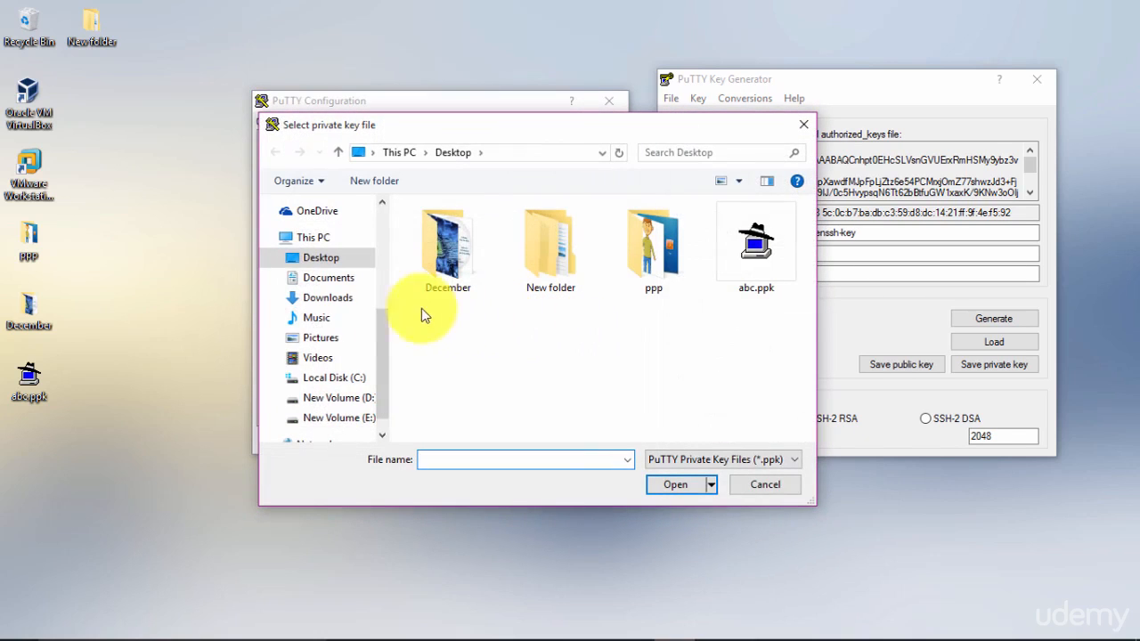
left_click(336, 299)
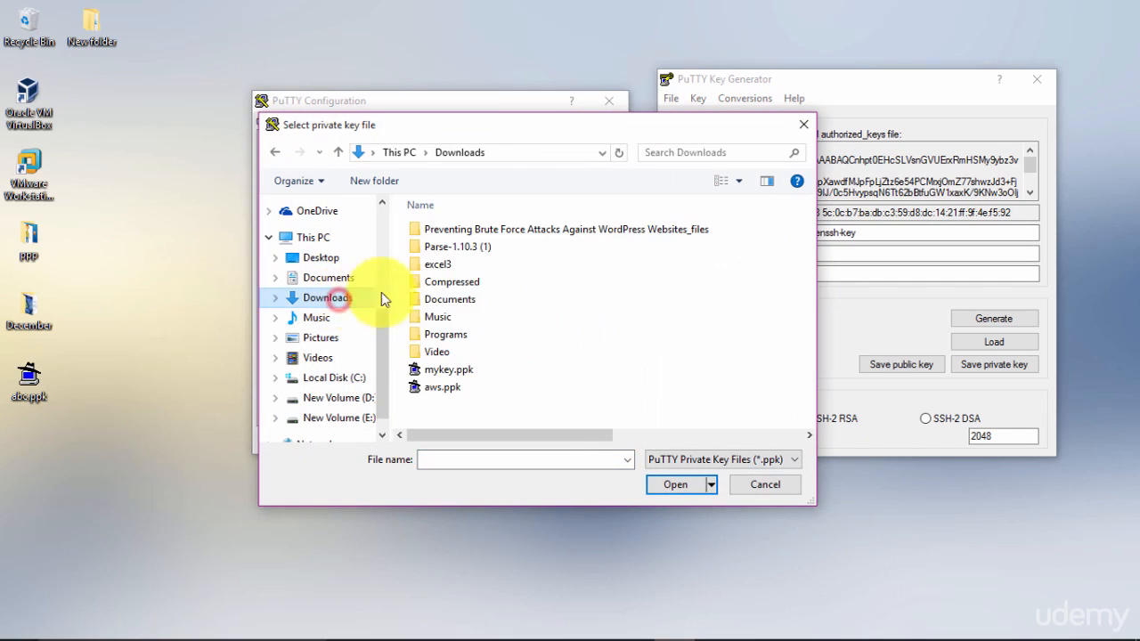
double_click(473, 371)
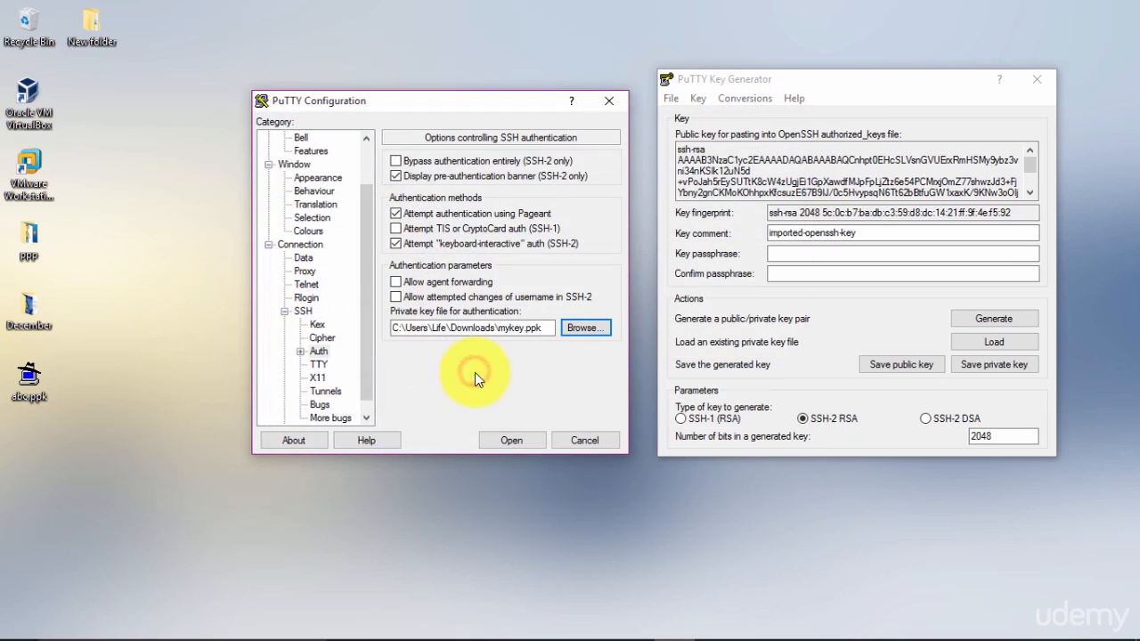
Step: Open the SSH session to the instance, trust its host key, and log in as ubuntu
left_click(515, 438)
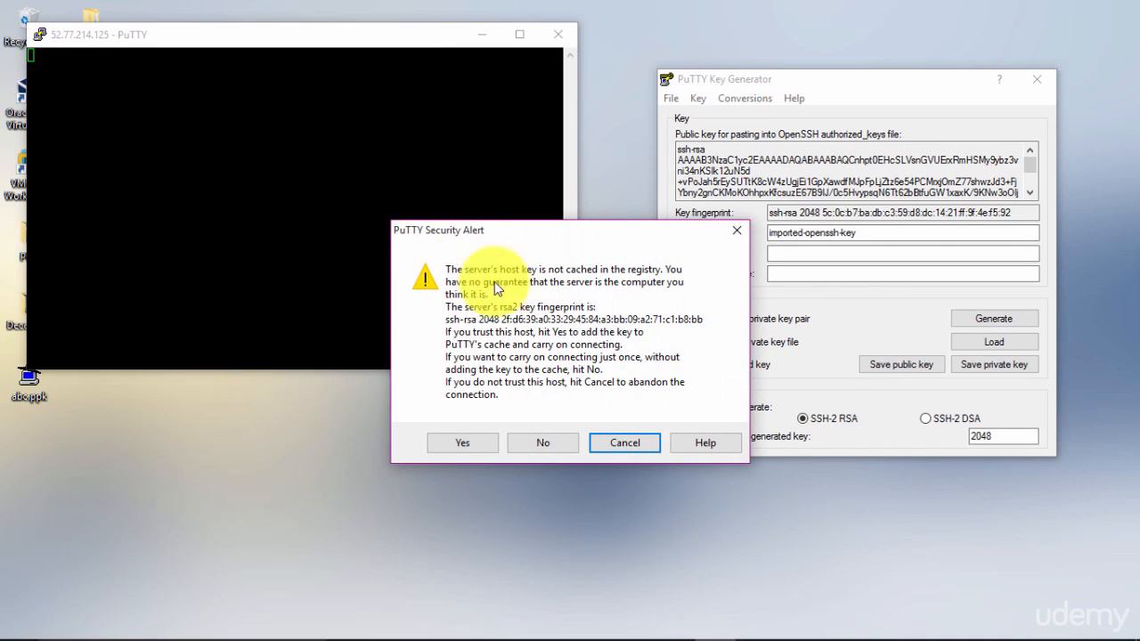
left_click(483, 442)
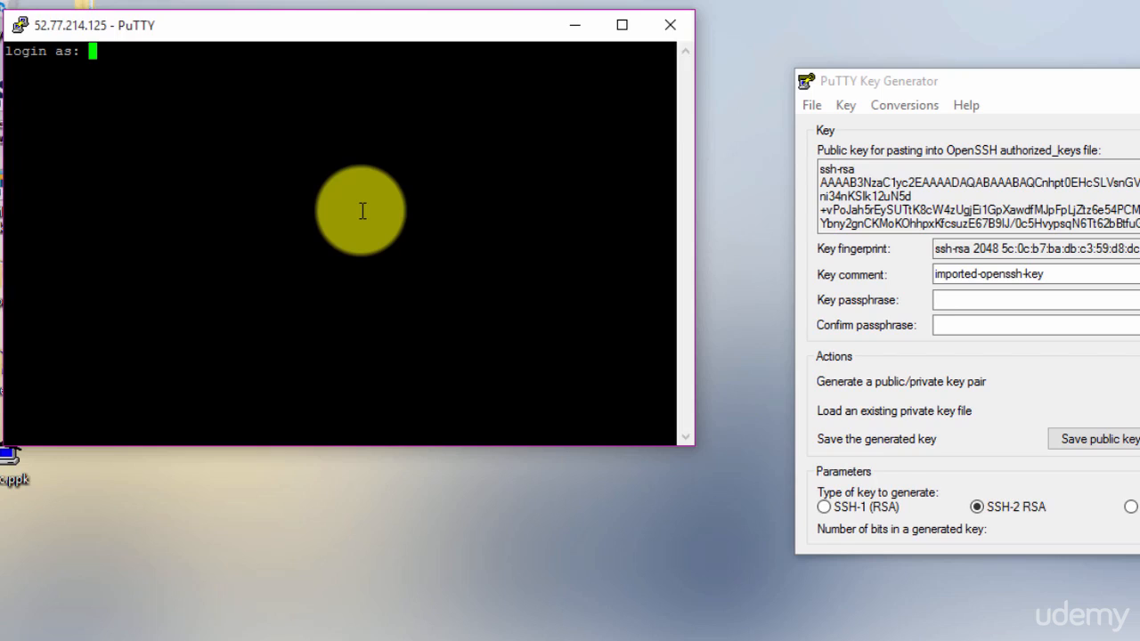
type("ubuntu")
key("Return")
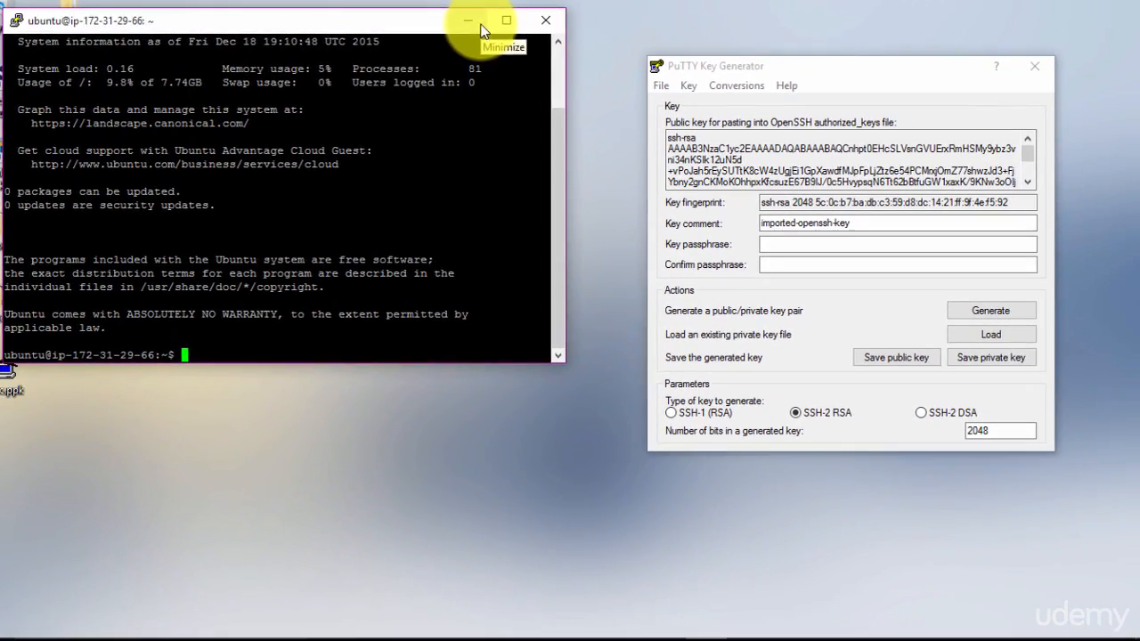
Step: Switch to Firefox, open the folder containing the downloaded mykey.pem, and copy that file
left_click(584, 27)
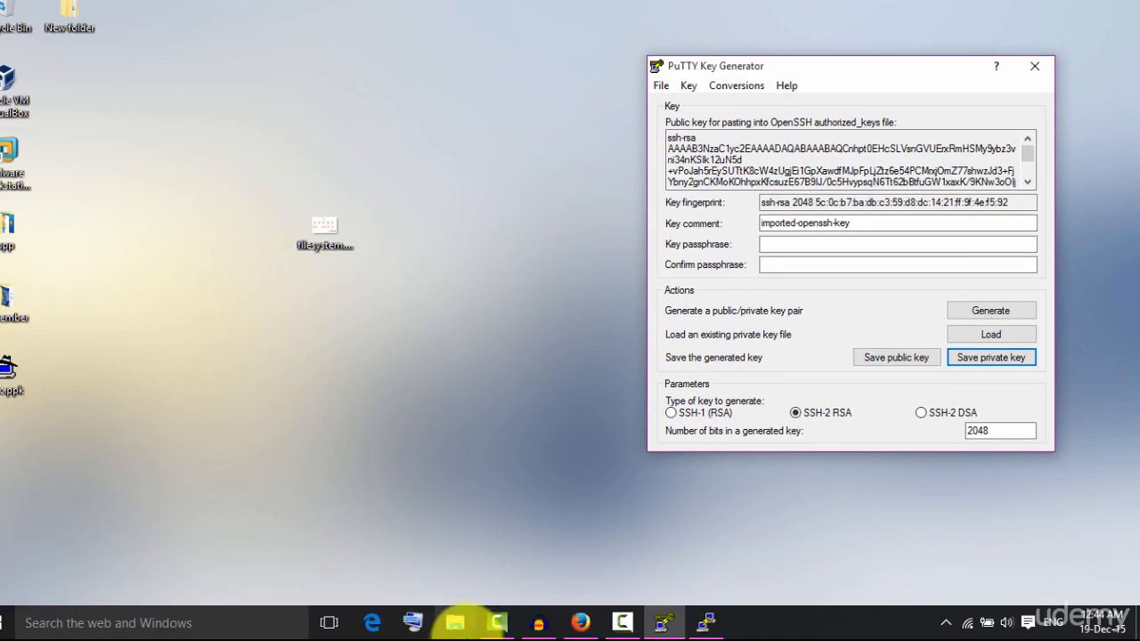
left_click(582, 618)
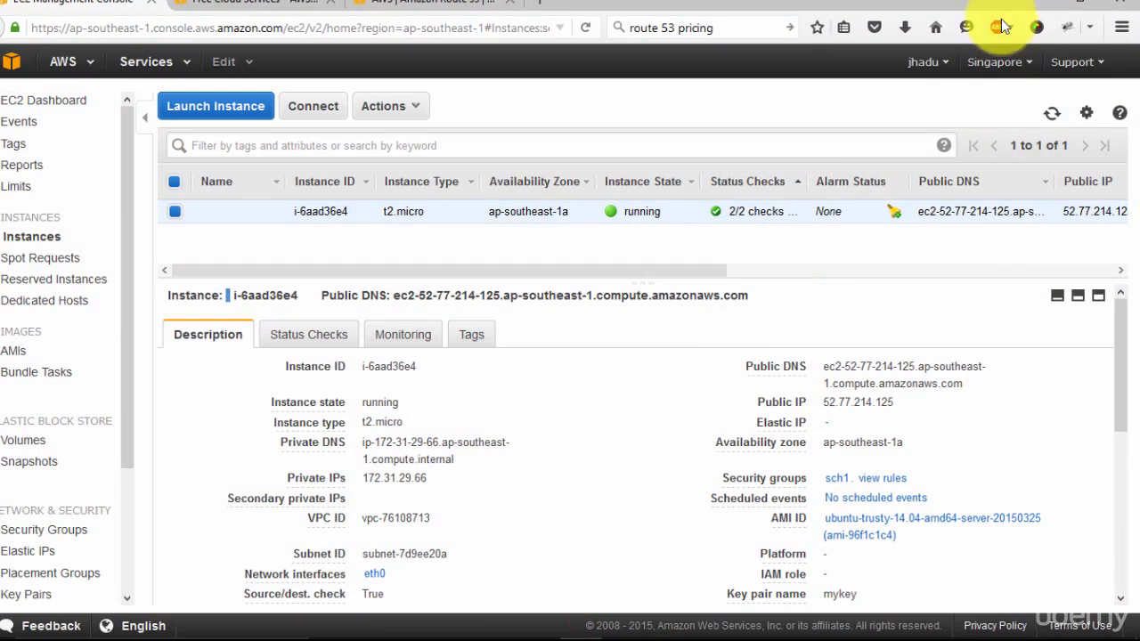
left_click(893, 26)
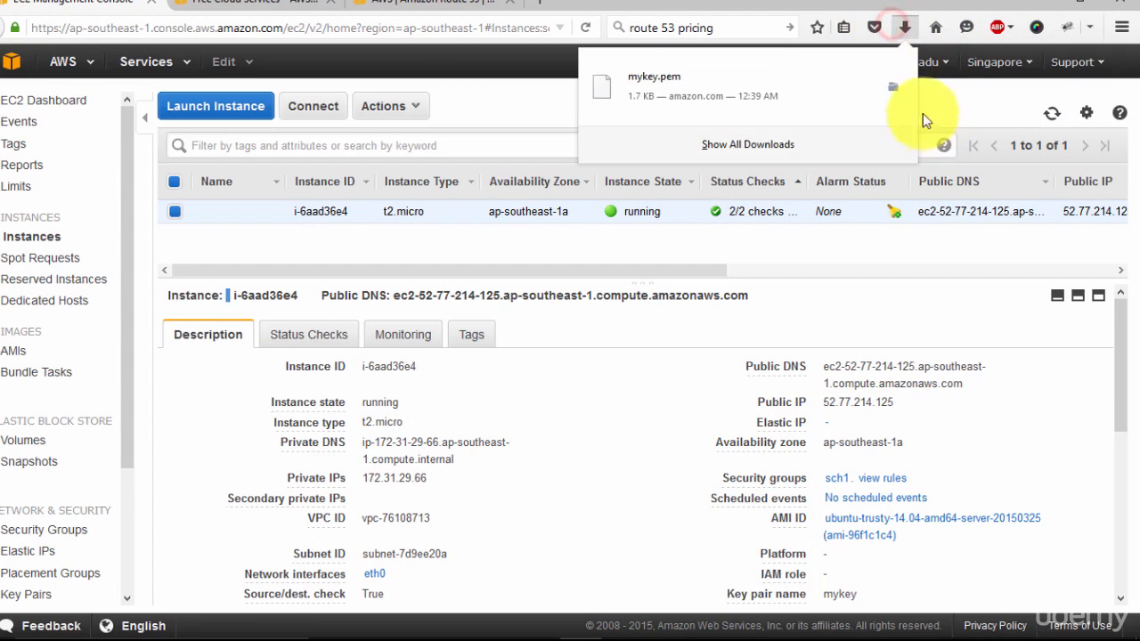
left_click(894, 89)
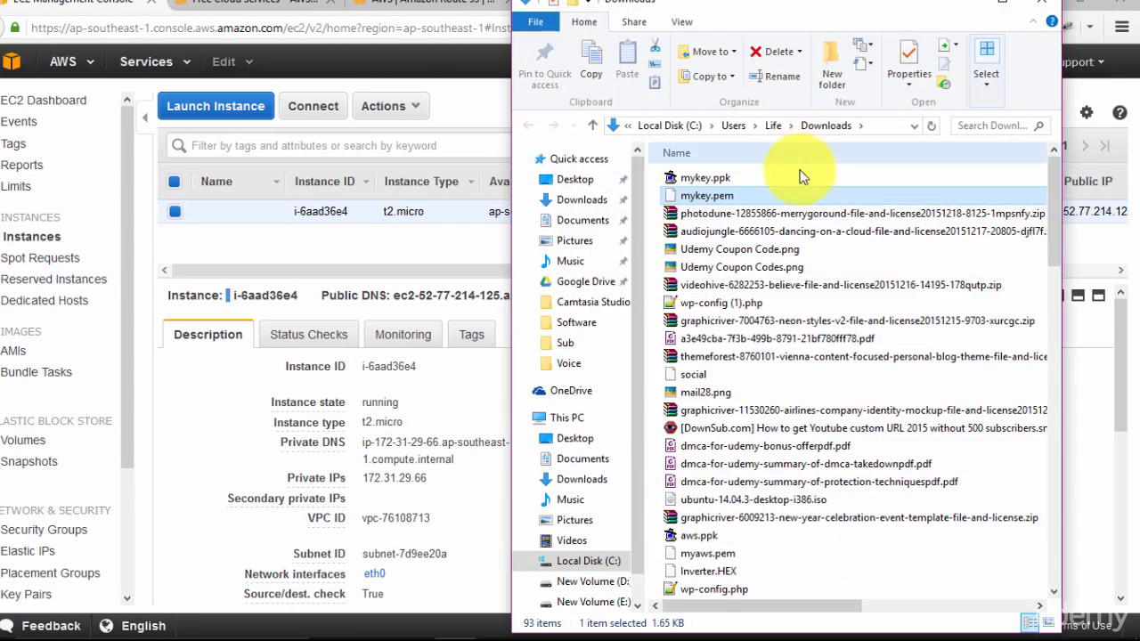
key("shift+F10")
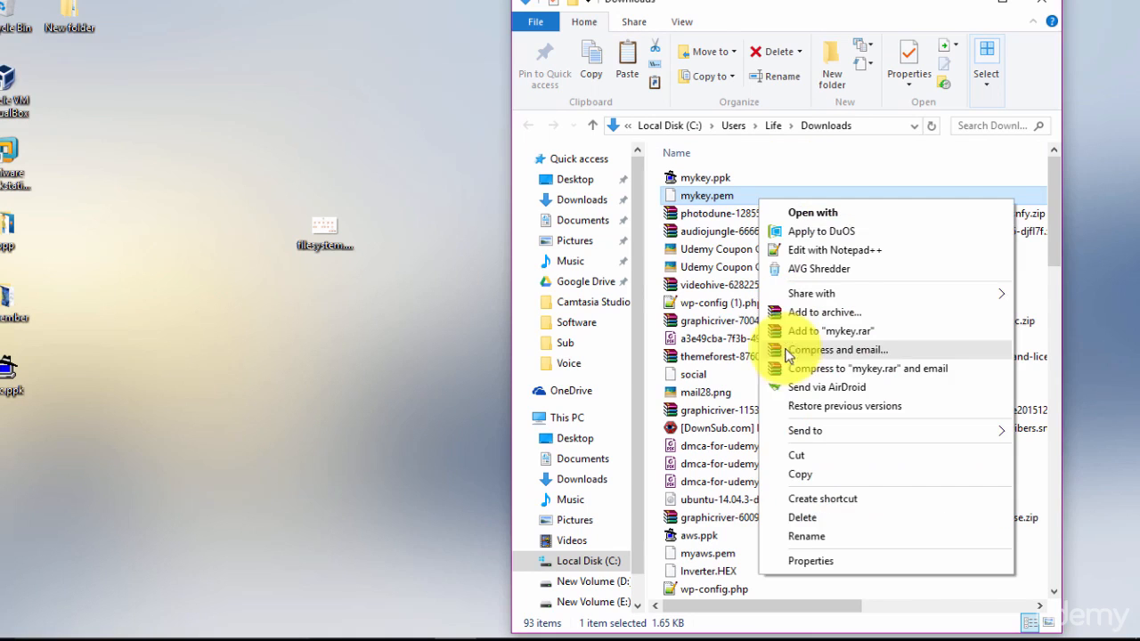
left_click(800, 472)
left_click(973, 10)
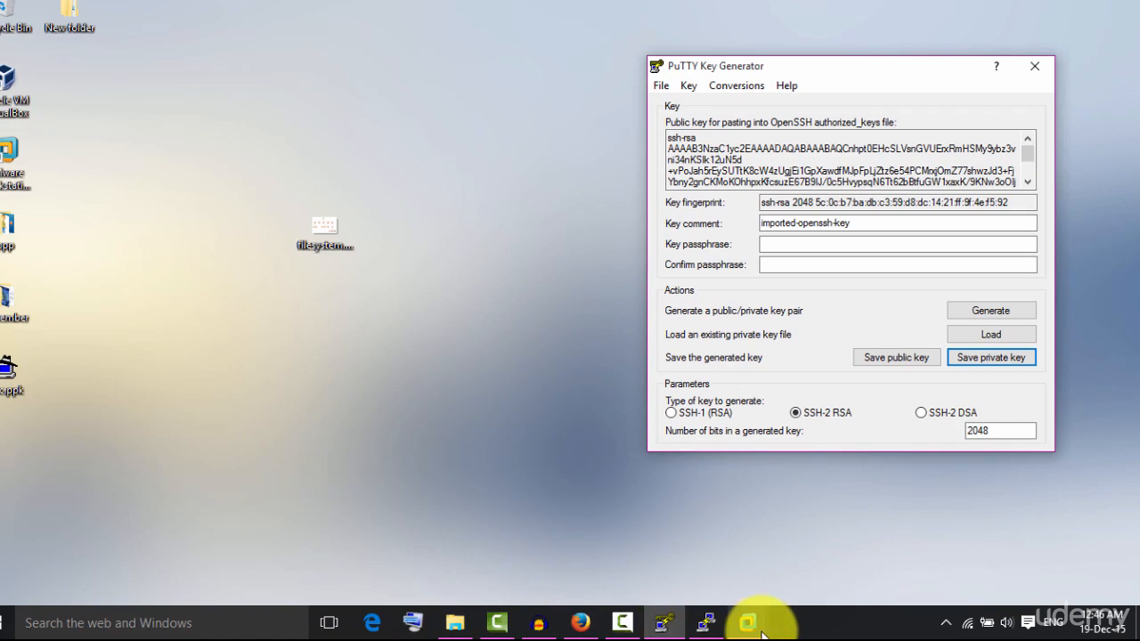
Step: Switch to the Ubuntu virtual machine in VMware and paste mykey.pem into its Home folder
mouse_move(747, 622)
left_click(814, 540)
right_click(458, 155)
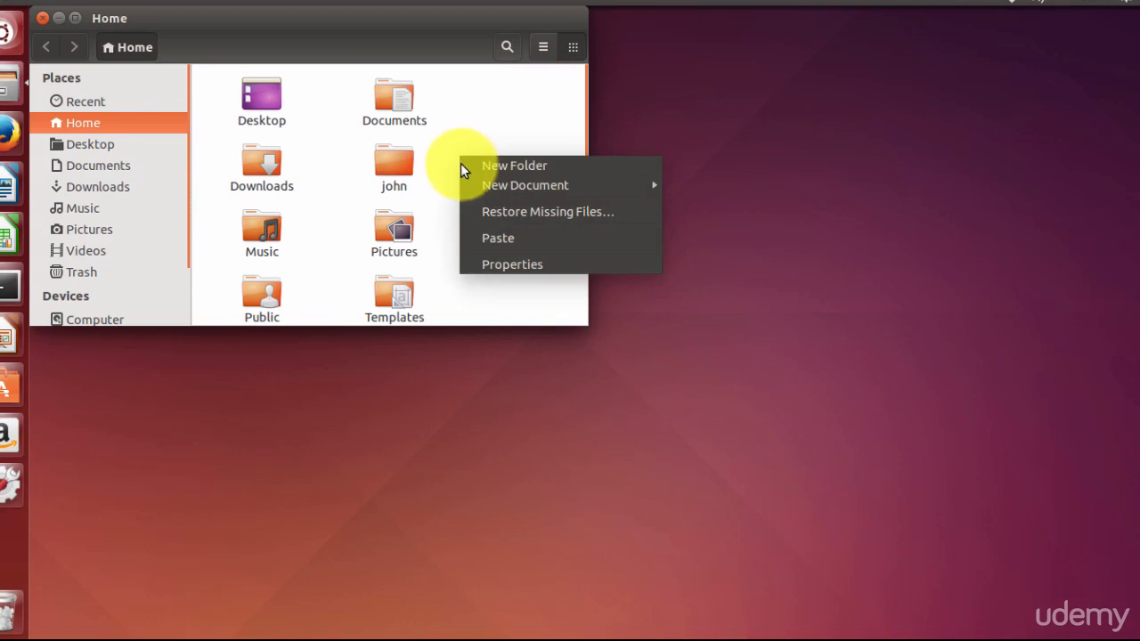
left_click(491, 238)
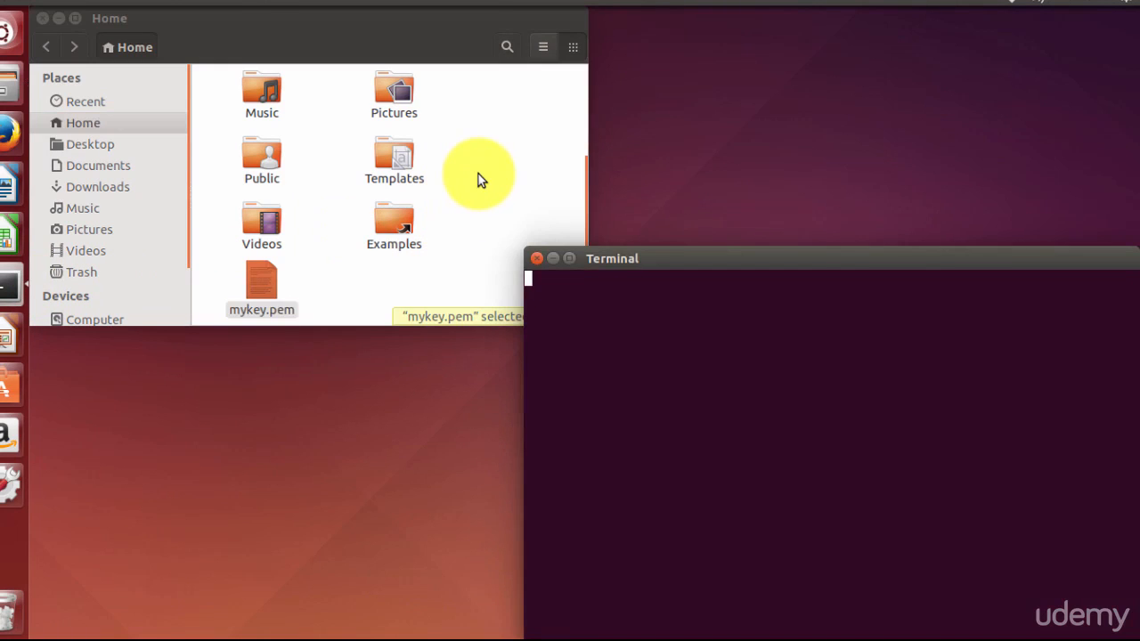
Step: Enter the beginning of the SSH command, ssh -i mykey.pem ubuntu@, in the Ubuntu terminal and reposition its window
left_click_drag(682, 260, 608, 259)
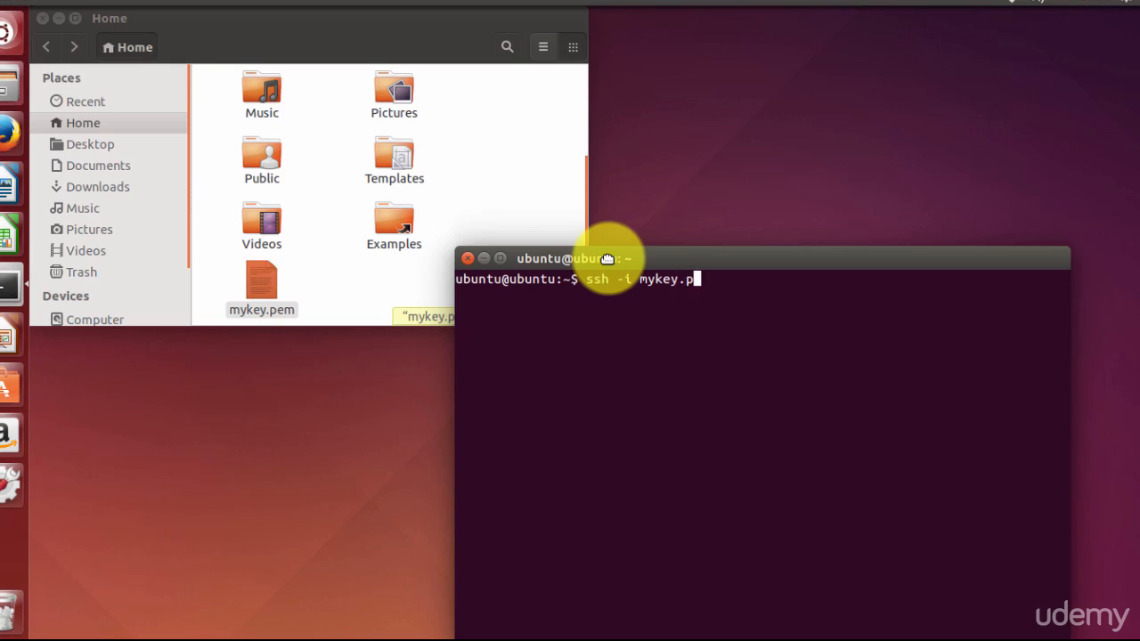
type("em ubuntu@")
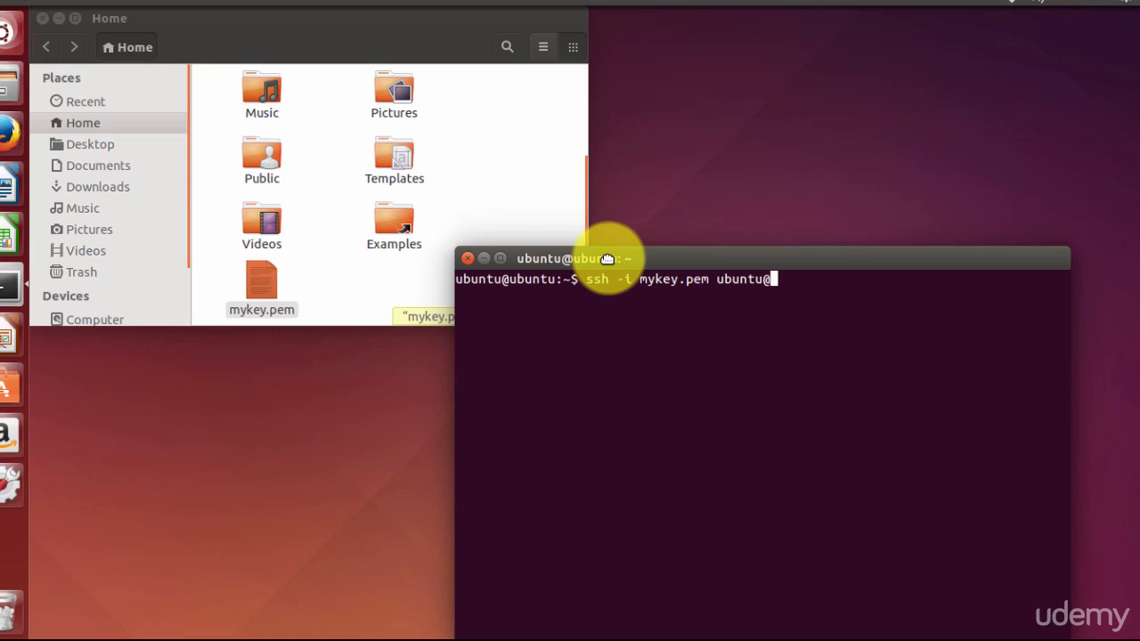
left_click_drag(607, 258, 279, 156)
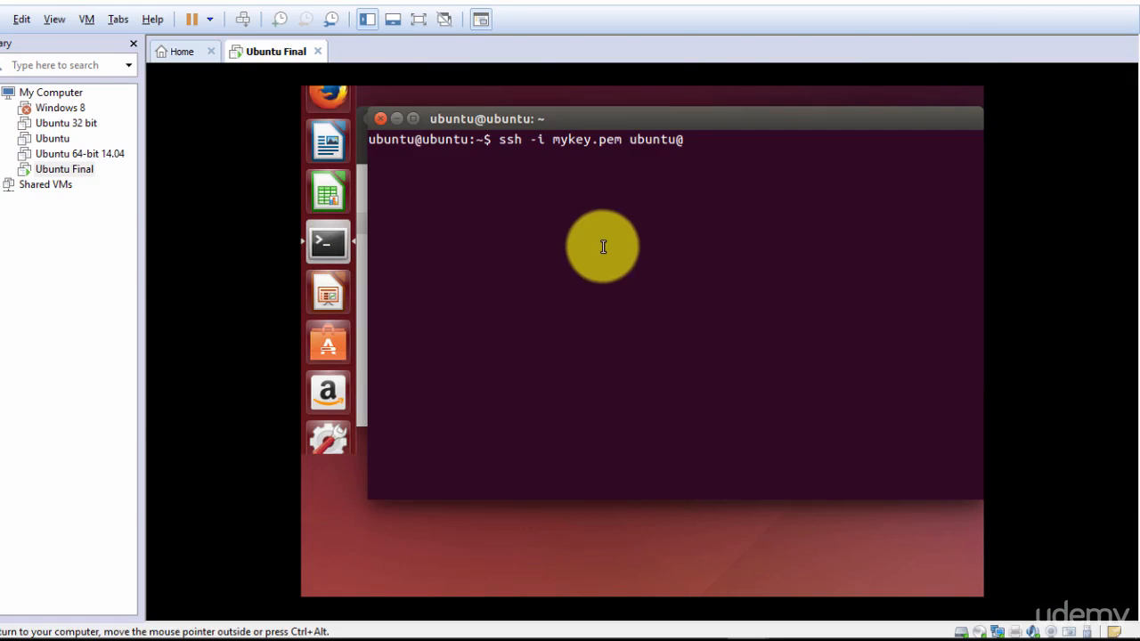
Step: Switch to Firefox, copy the EC2 instance's public IP 52.77.214.125, and paste it after ubuntu@ in the virtual machine's terminal
mouse_move(128, 523)
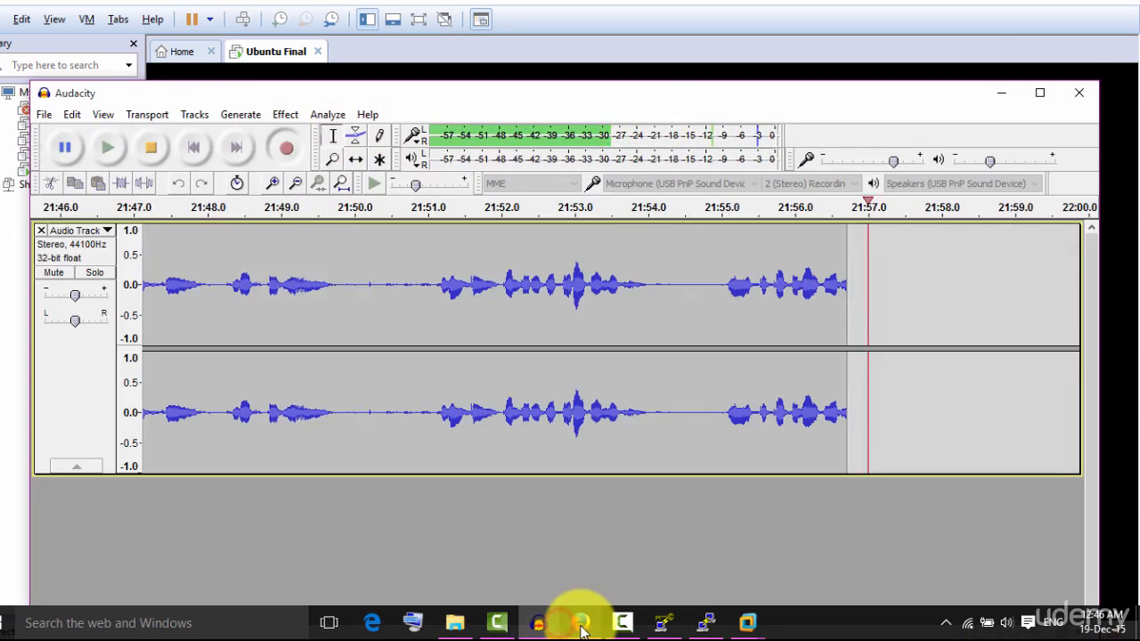
left_click(579, 622)
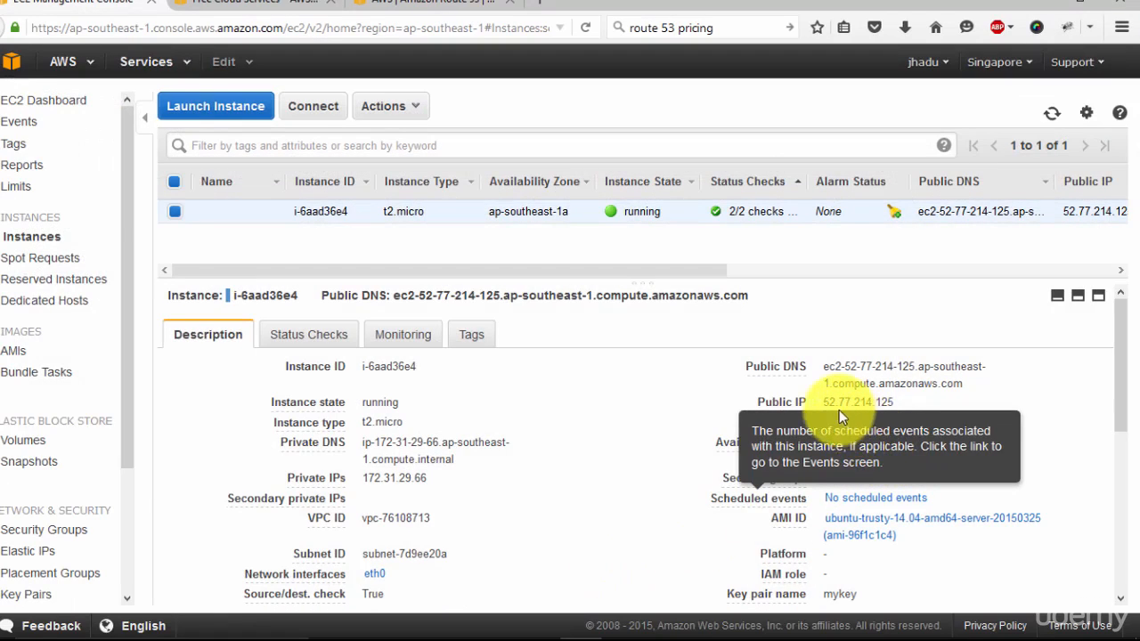
left_click_drag(825, 403, 893, 412)
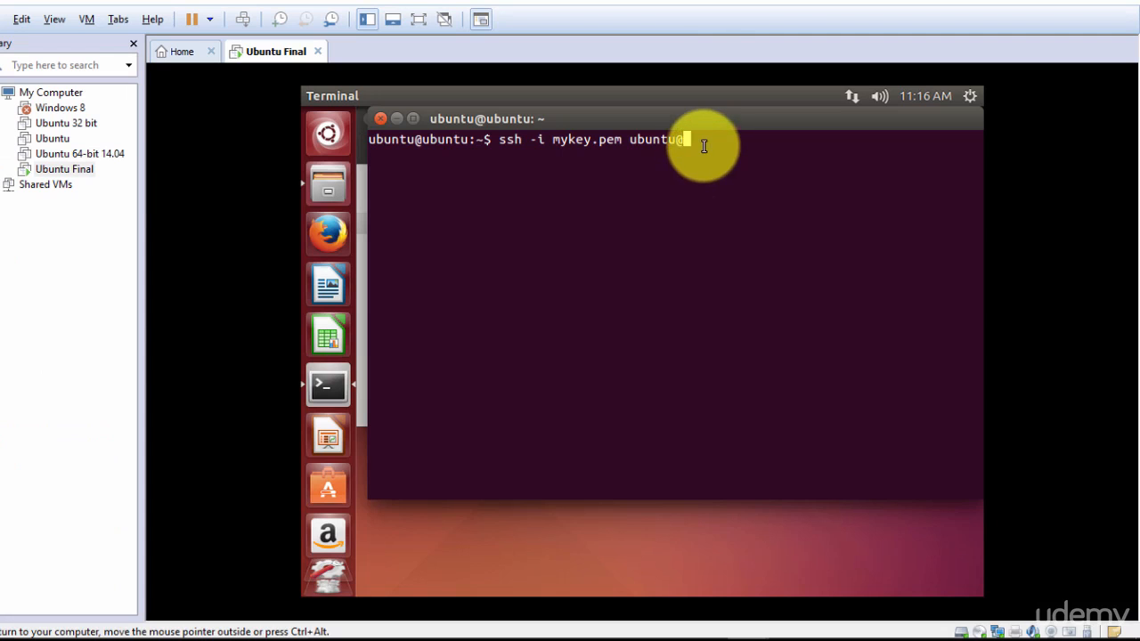
right_click(703, 146)
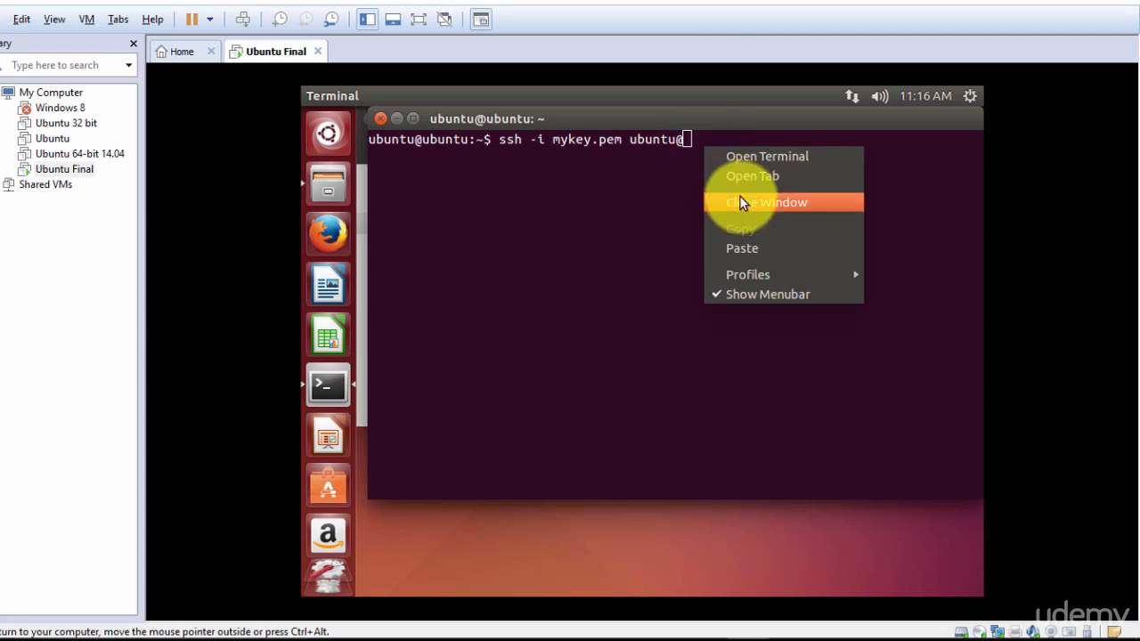
left_click(759, 248)
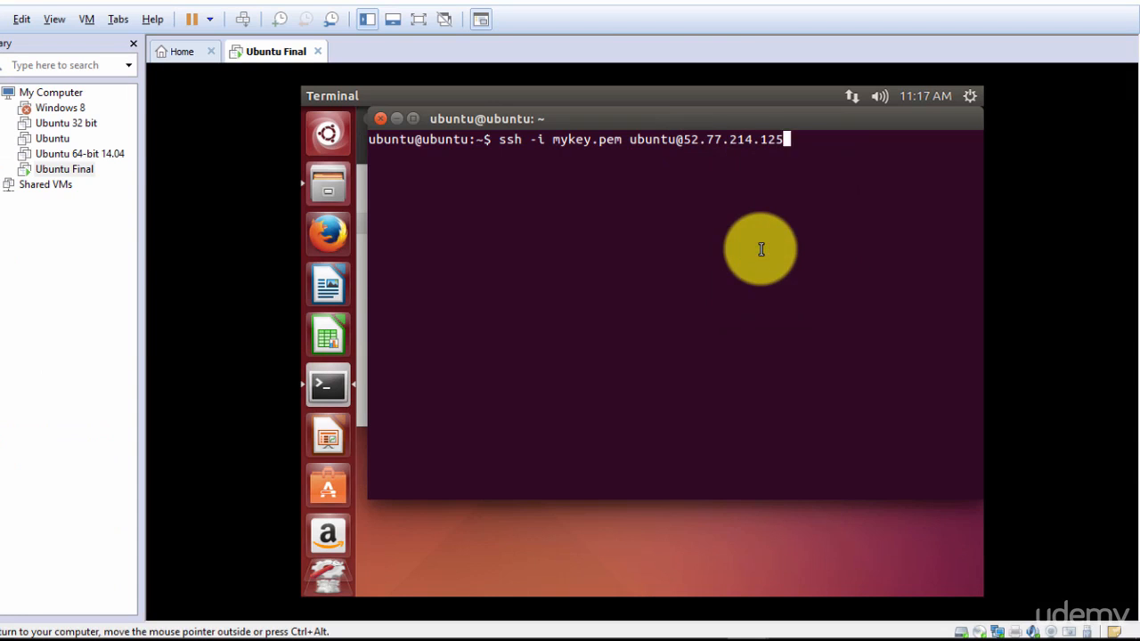
Step: Run the SSH command, answer yes to trust the instance's host key, and move the terminal window up to show the whole session
key("Return")
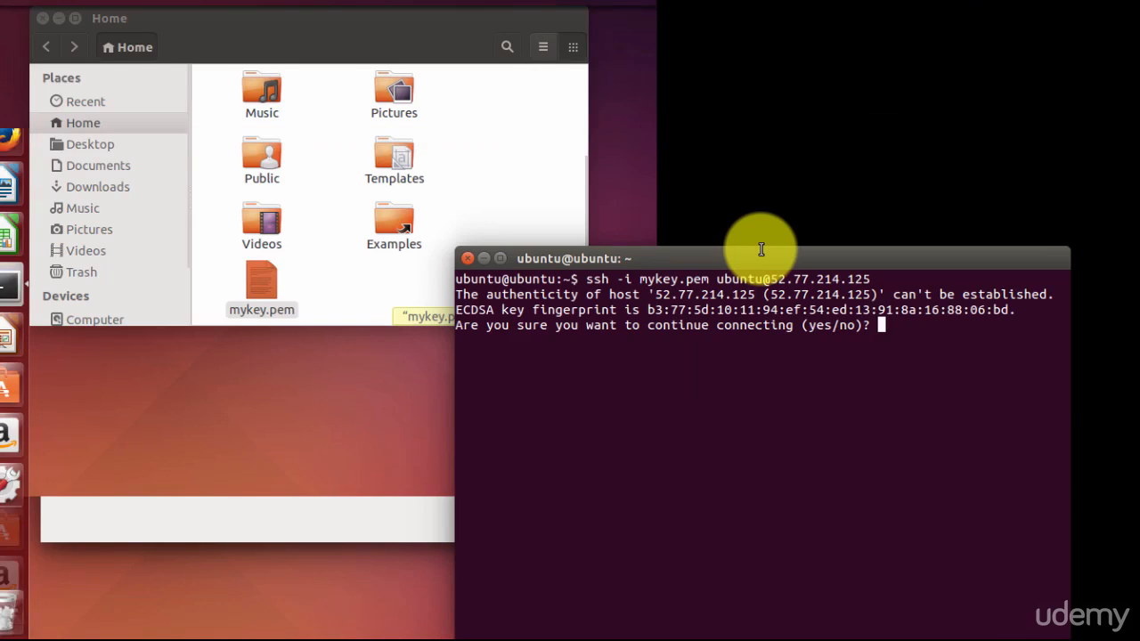
type("yes")
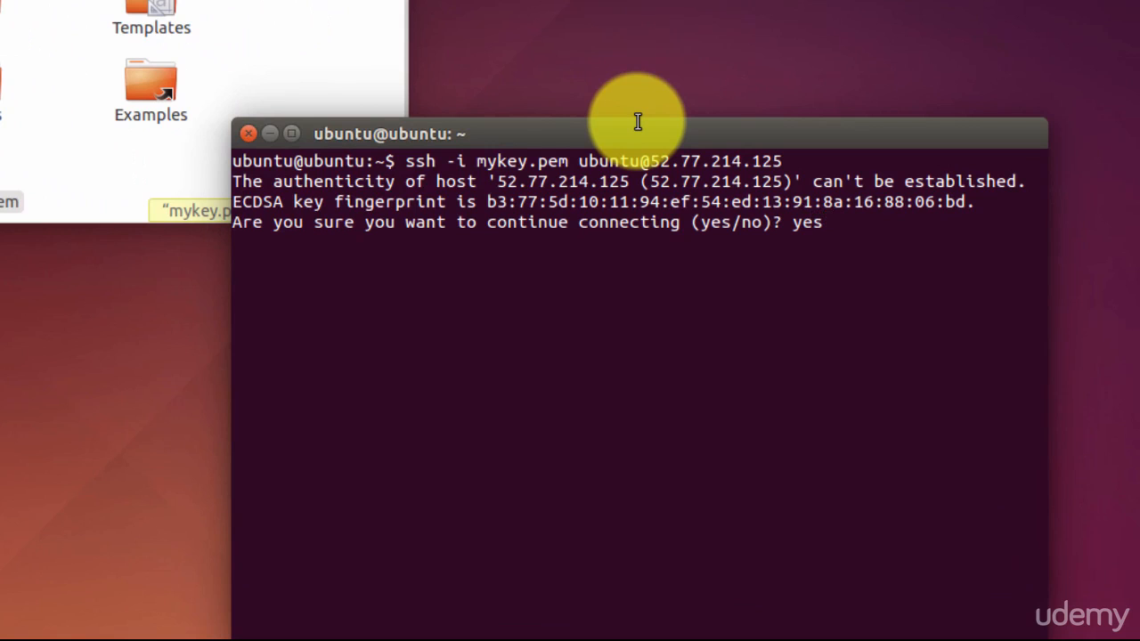
key("Return")
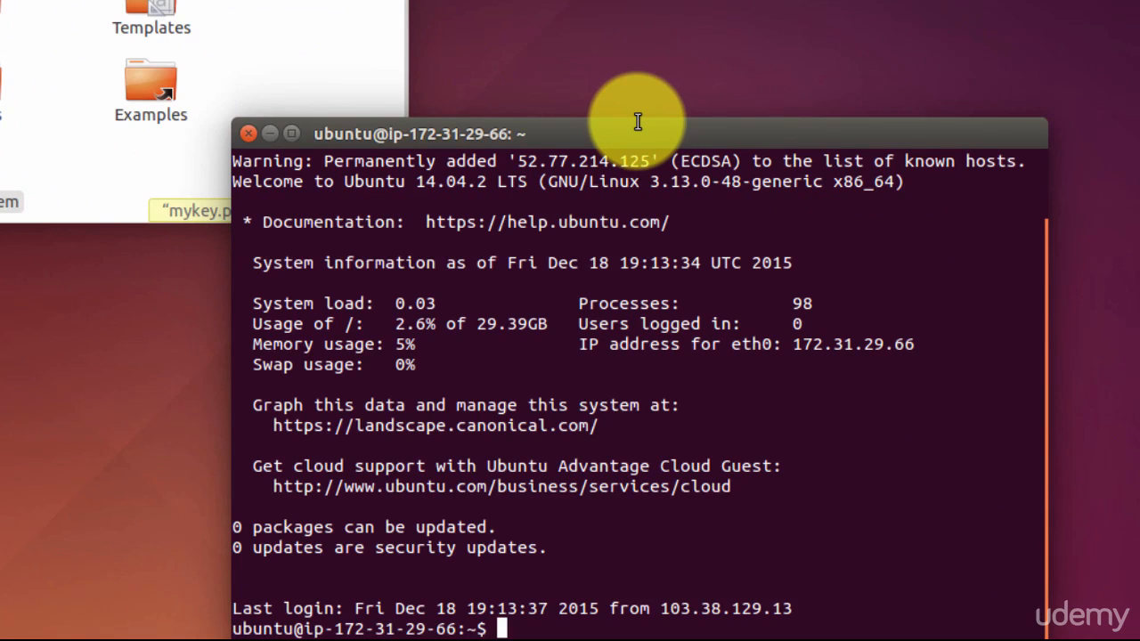
left_click_drag(637, 122, 491, 0)
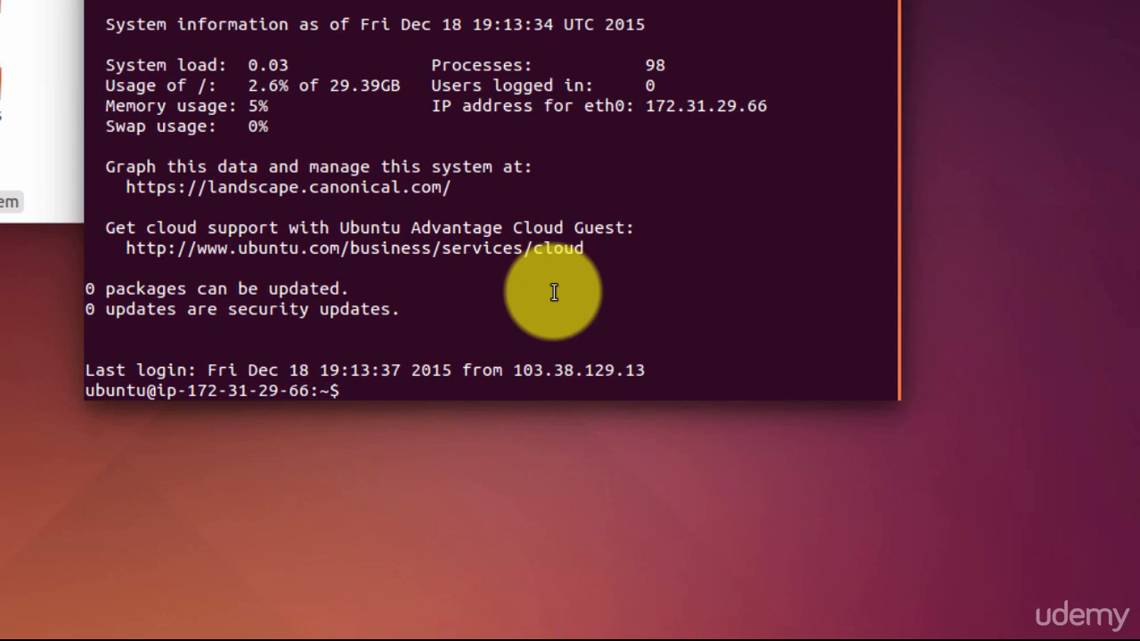